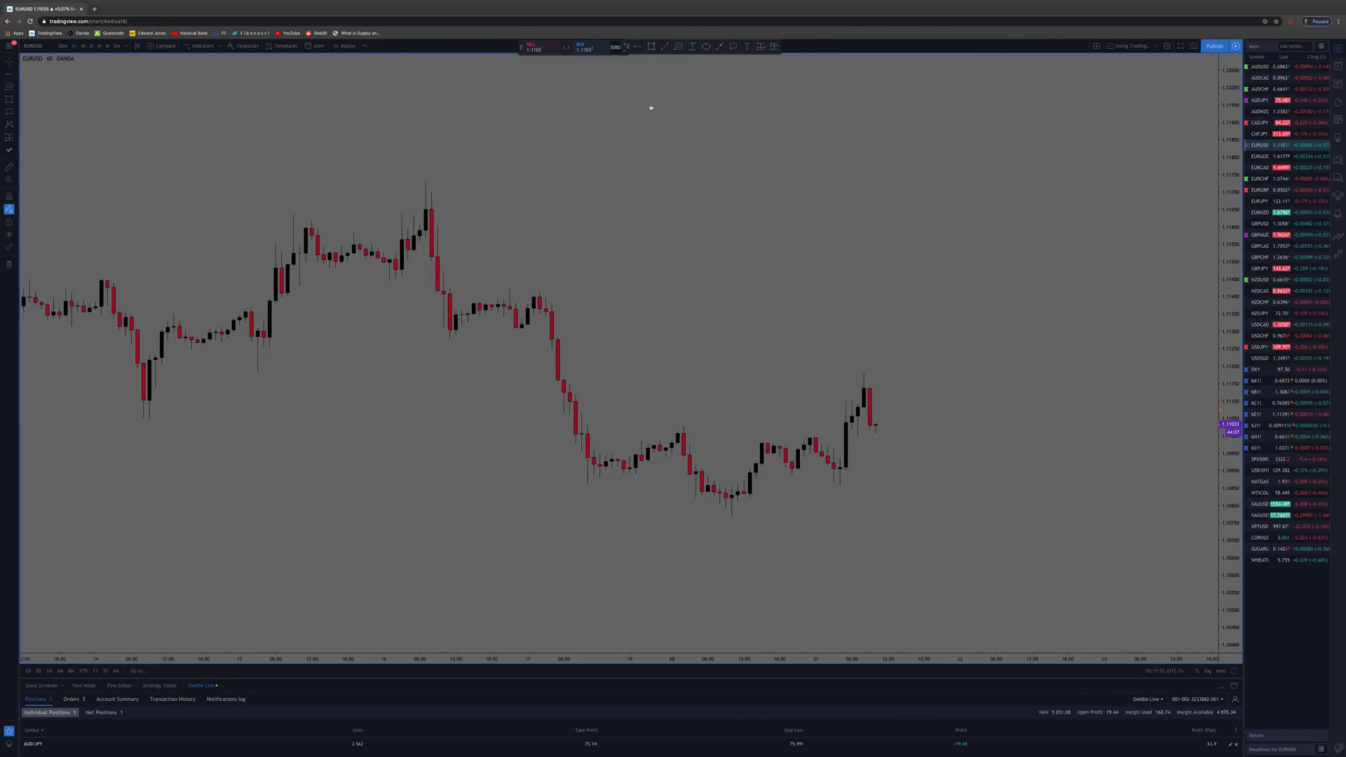
Draw a supply-zone rectangle over the pre-drop EURUSD consolidation and drop a short-position tool on it.
key(alt+shift+r)
mouse_move(528, 293)
mouse_down()
mouse_move(1199, 327)
mouse_move(1182, 316)
mouse_up()
click(1030, 375)
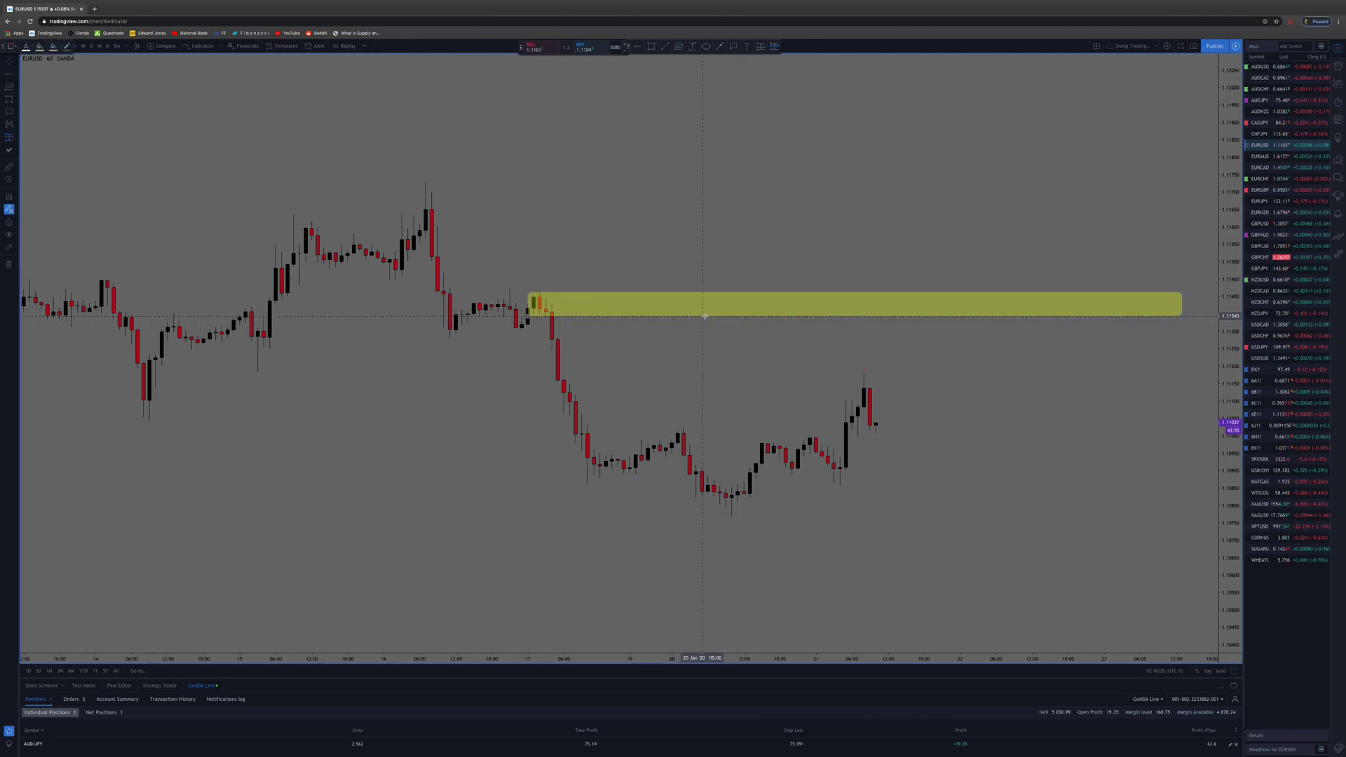
click(702, 317)
Put the short position's stop at the zone top and stretch its target down to about 3.7 reward-to-risk.
drag(703, 250, 707, 285)
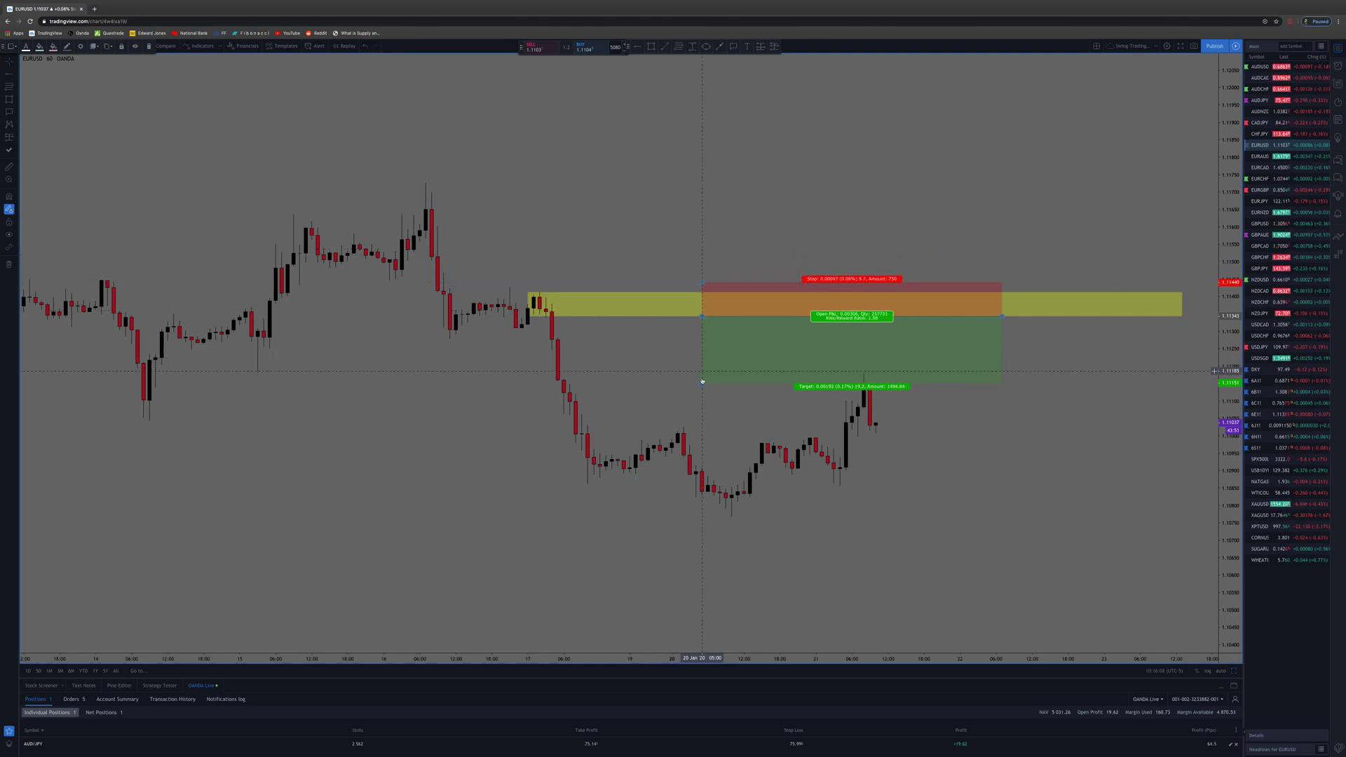
drag(707, 346, 707, 391)
key(ctrl+z)
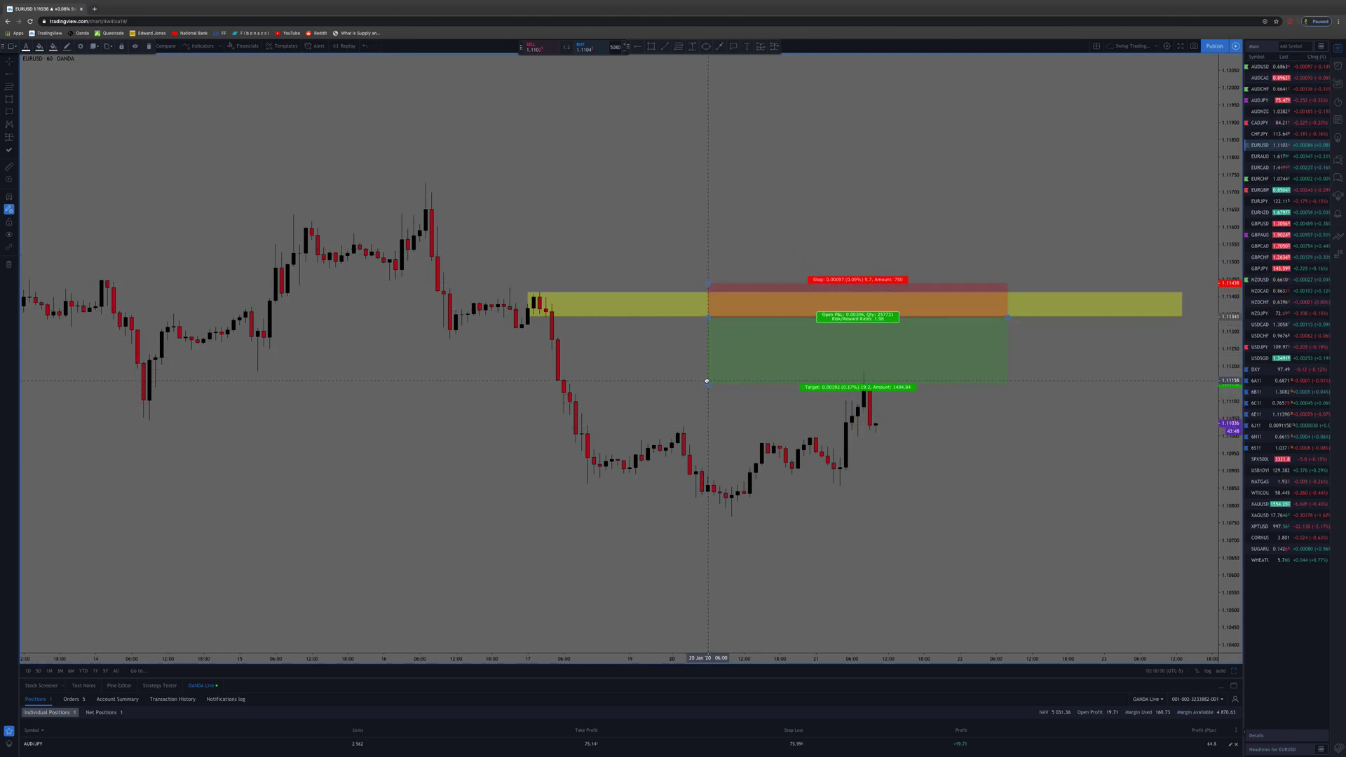
drag(708, 384, 715, 442)
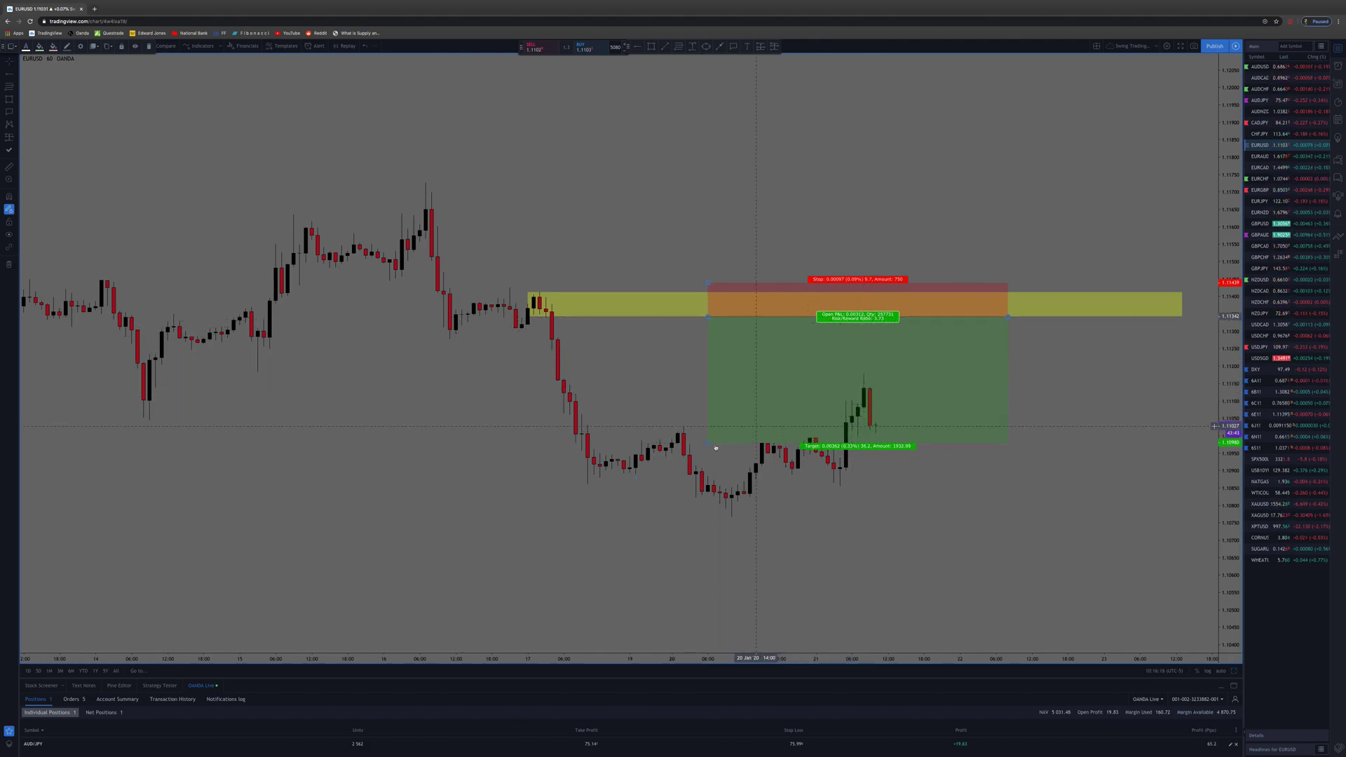
drag(708, 441, 707, 418)
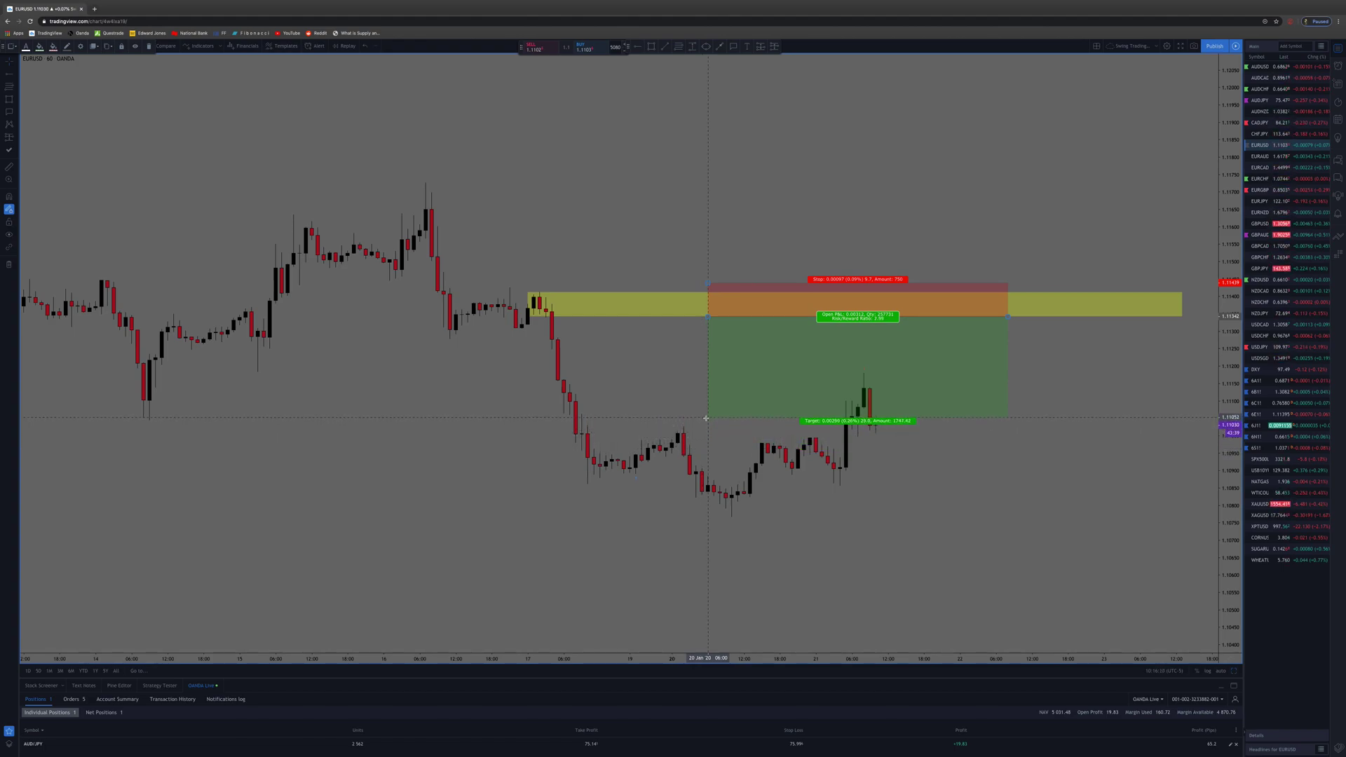
click(1049, 331)
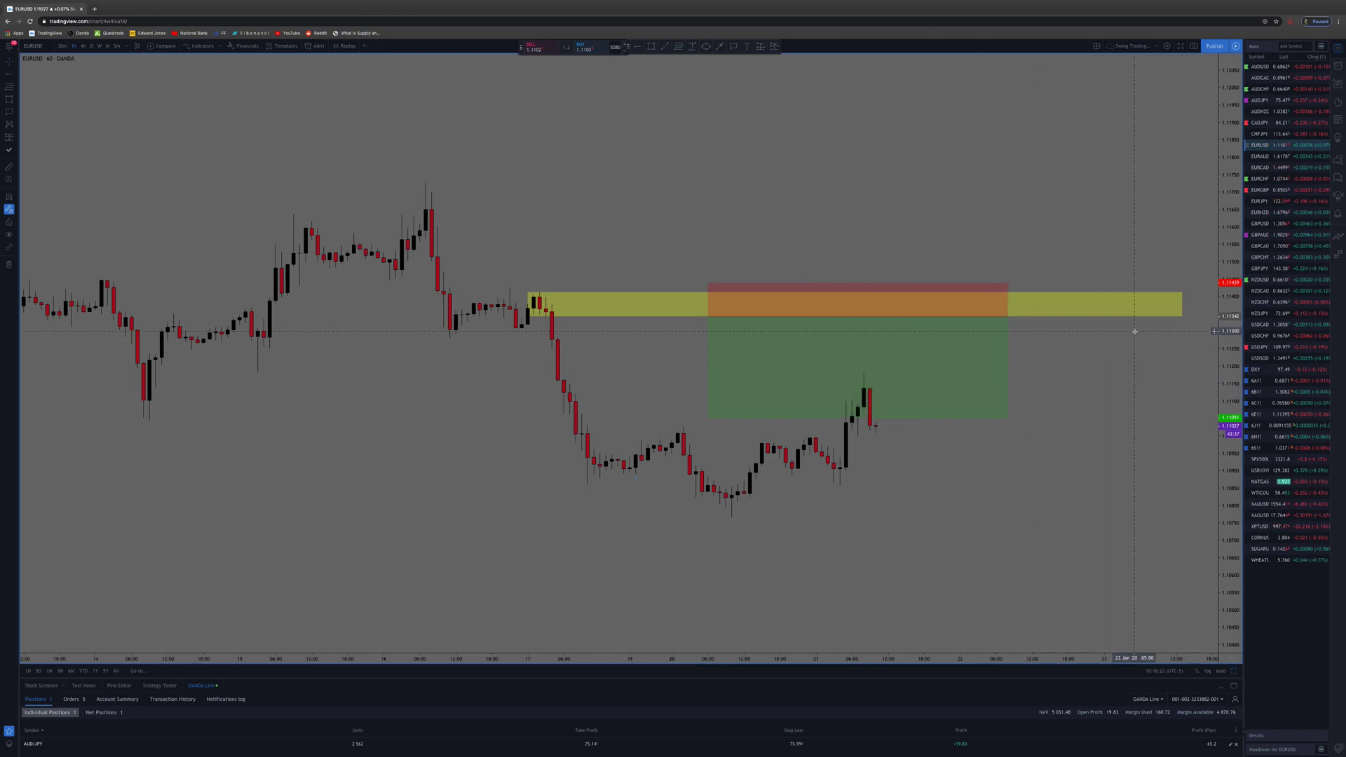
Start a EUR/USD sell-limit order from the chart at the zone, priced at 1.11342.
right_click(1203, 317)
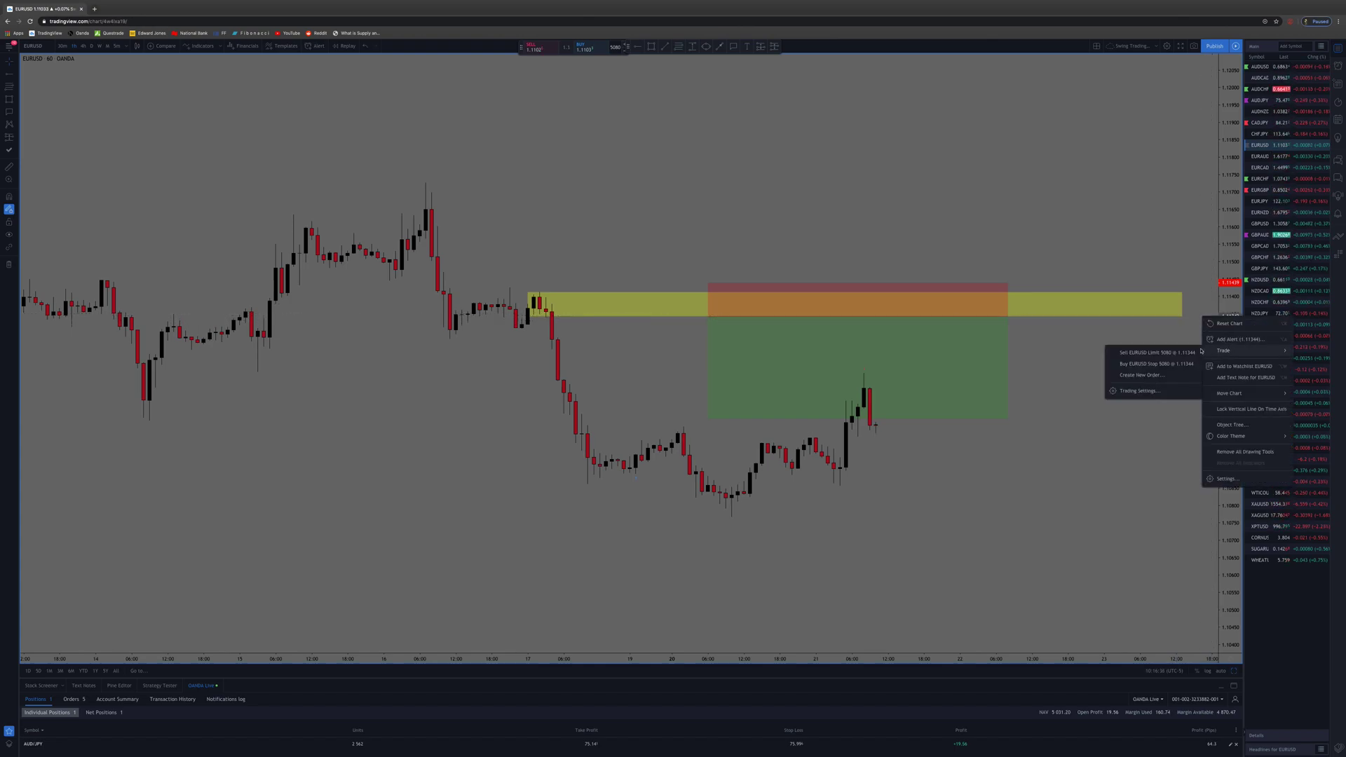
click(1173, 352)
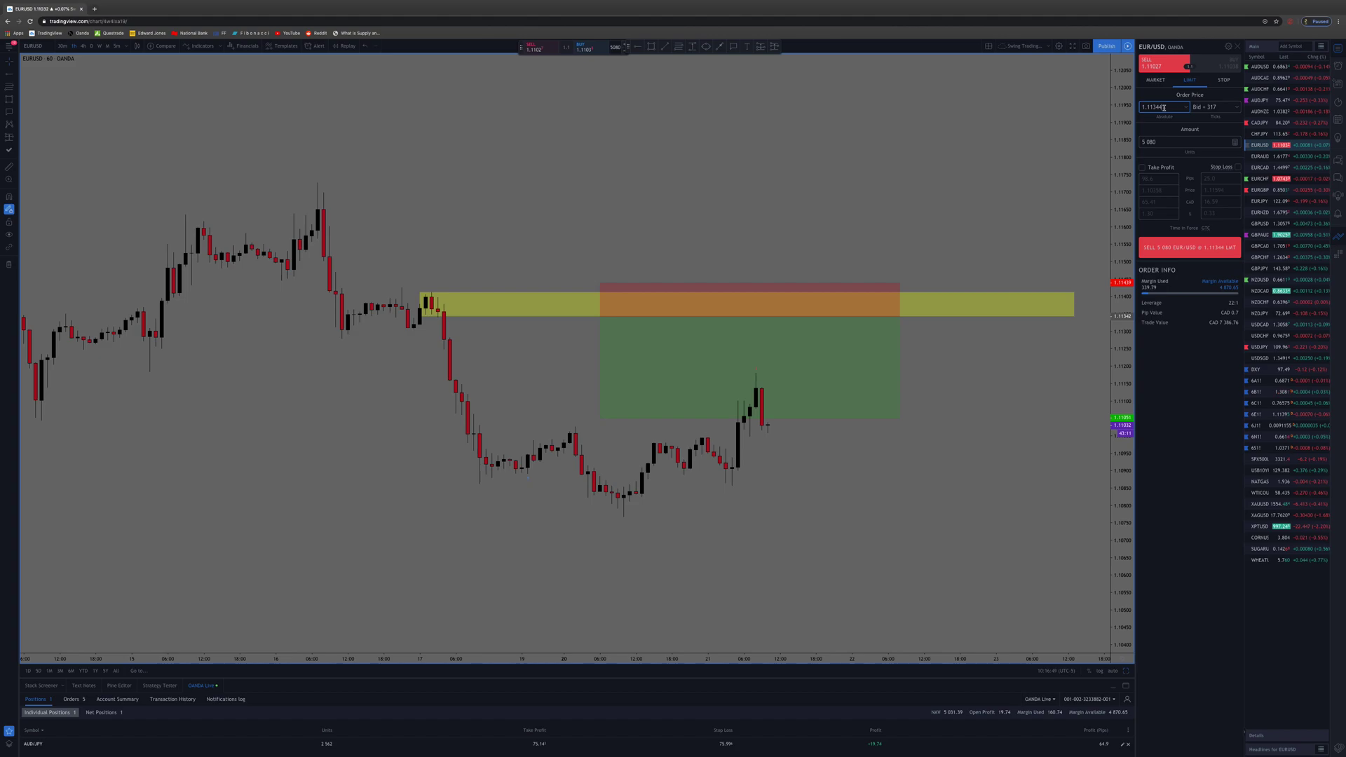
text(2)
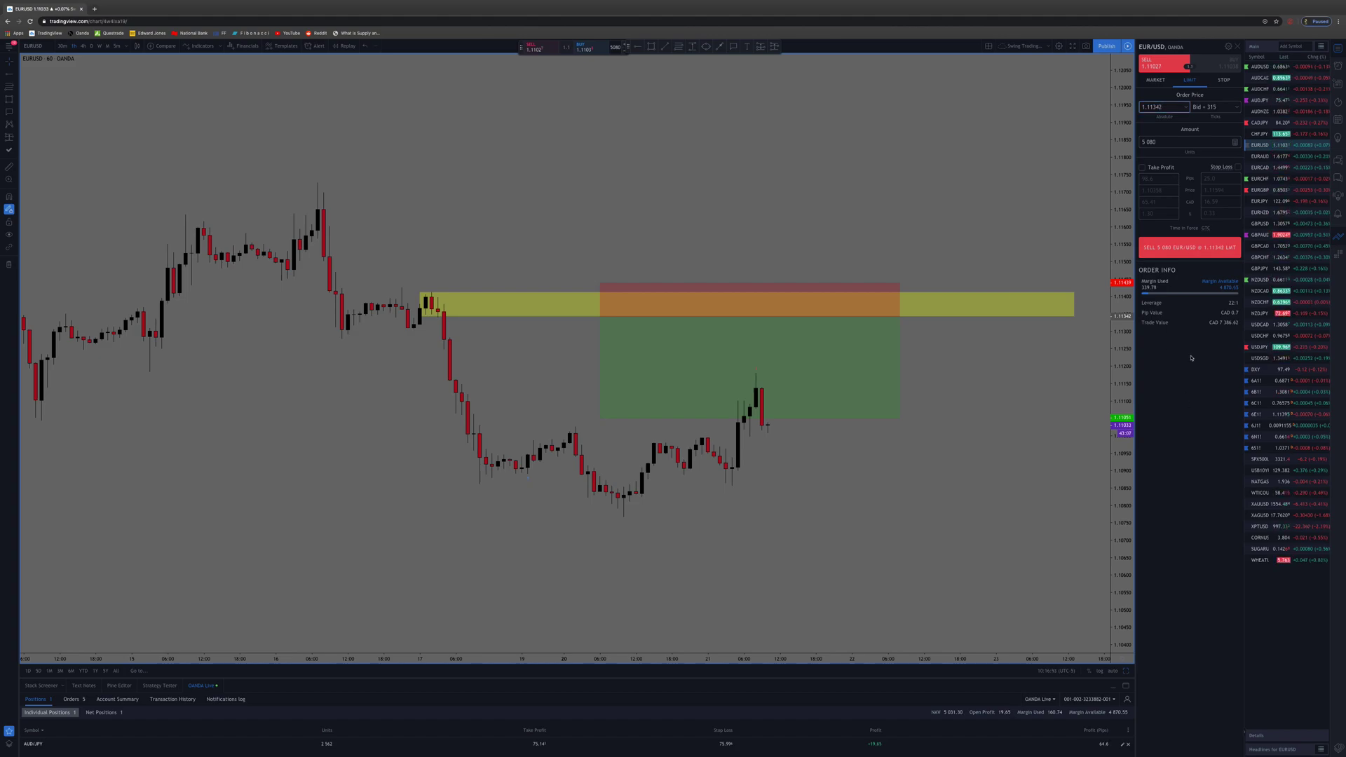
click(1239, 168)
Enable the stop loss at 1.11429 and set the take profit to 1.11051.
click(1143, 168)
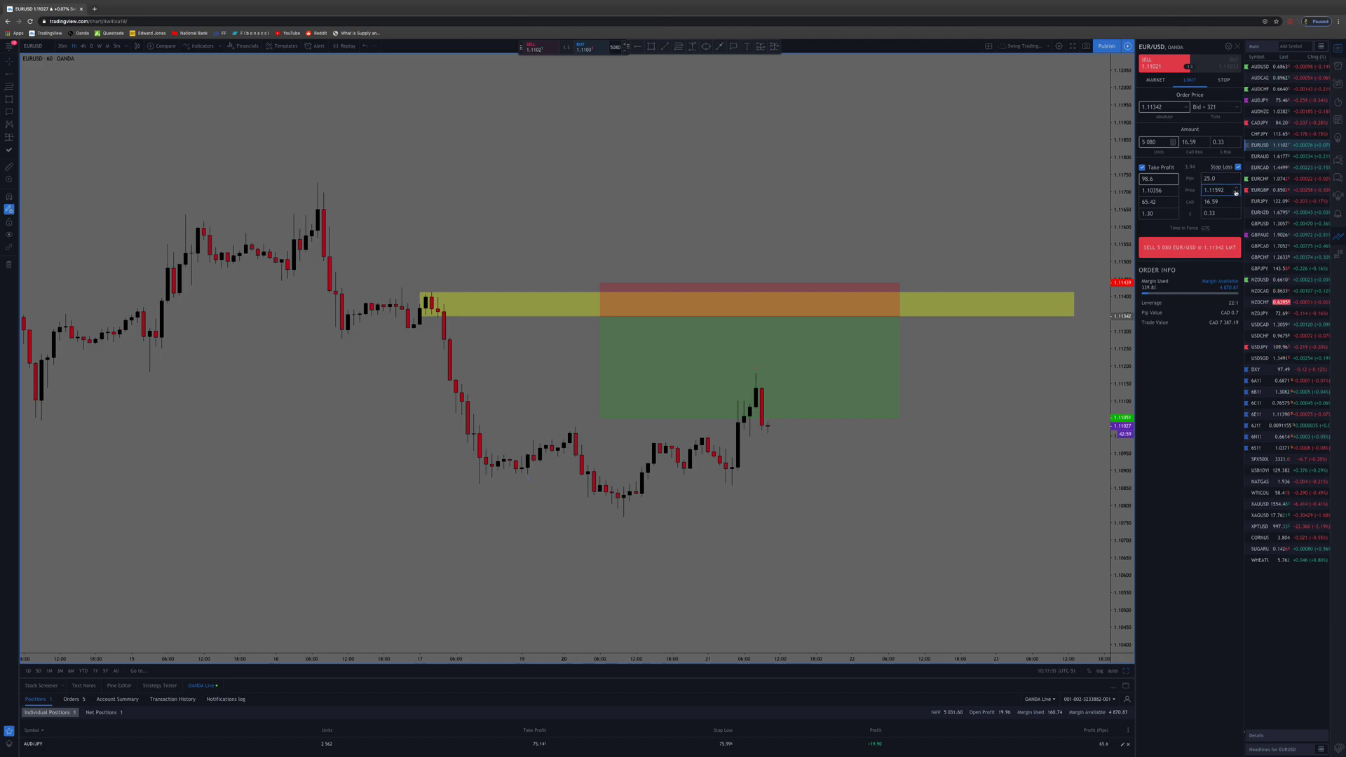
key(BackSpace)
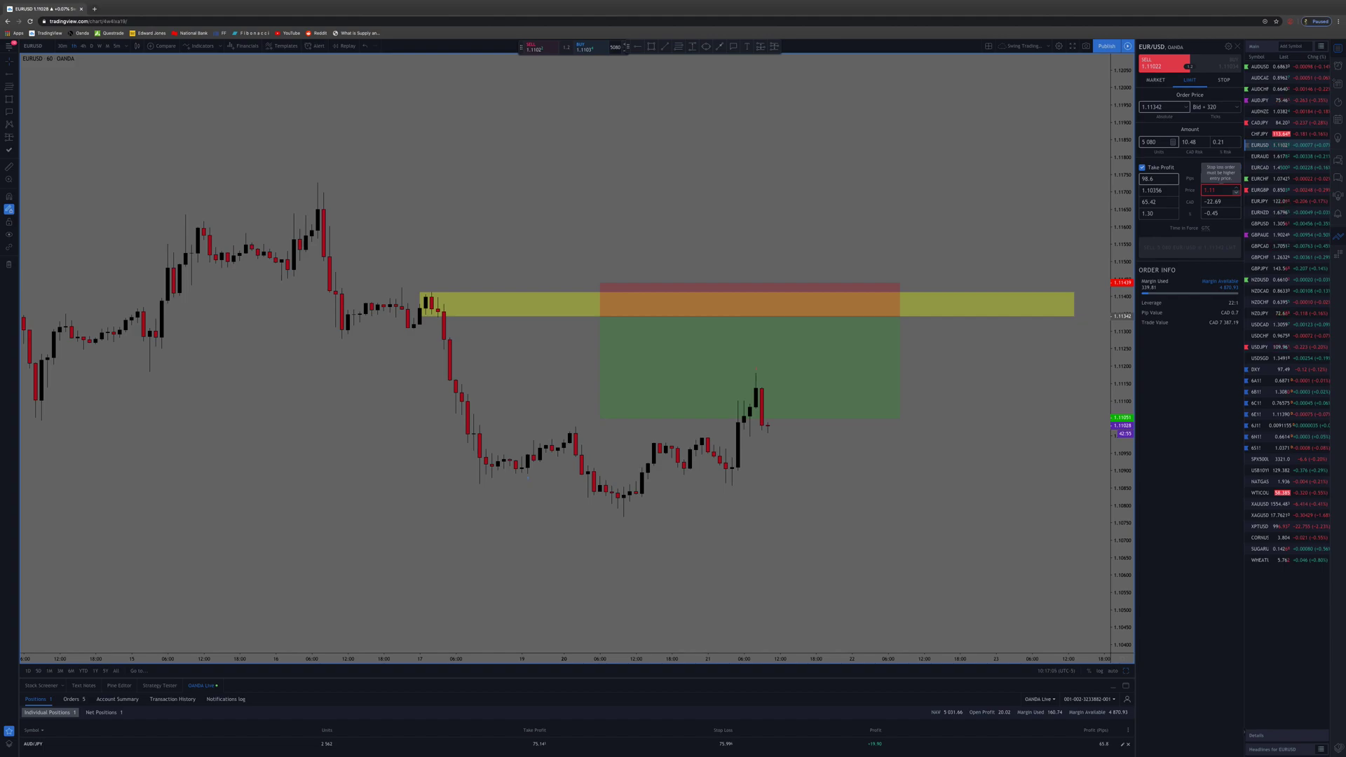
text(439)
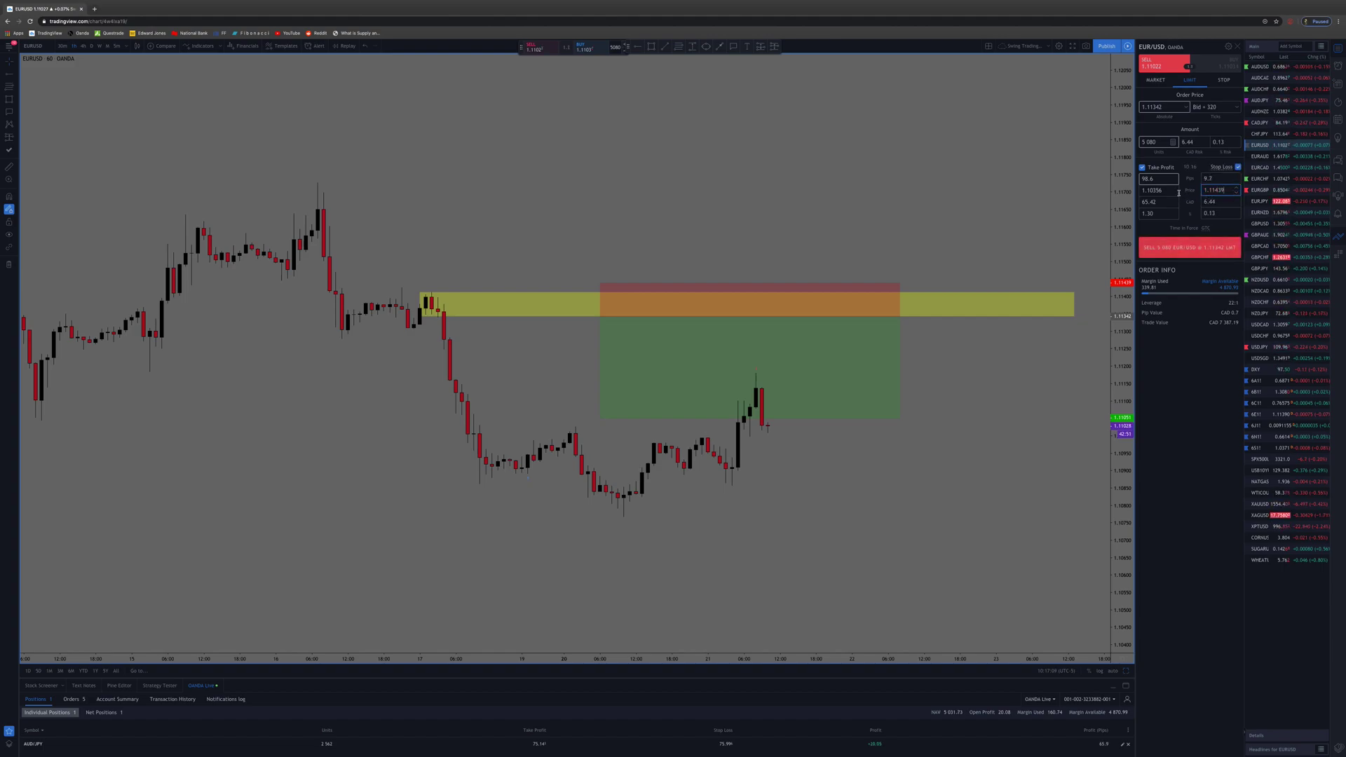
click(1167, 190)
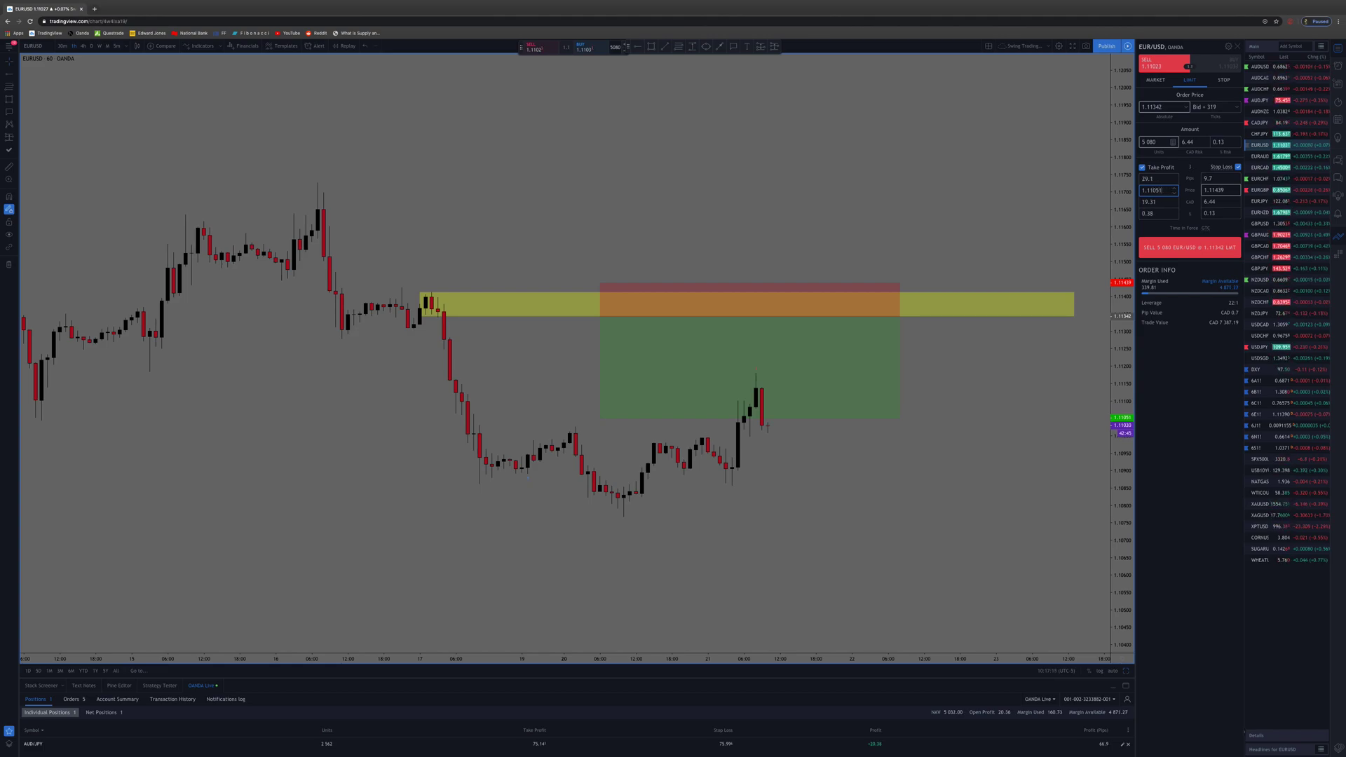
click(1192, 344)
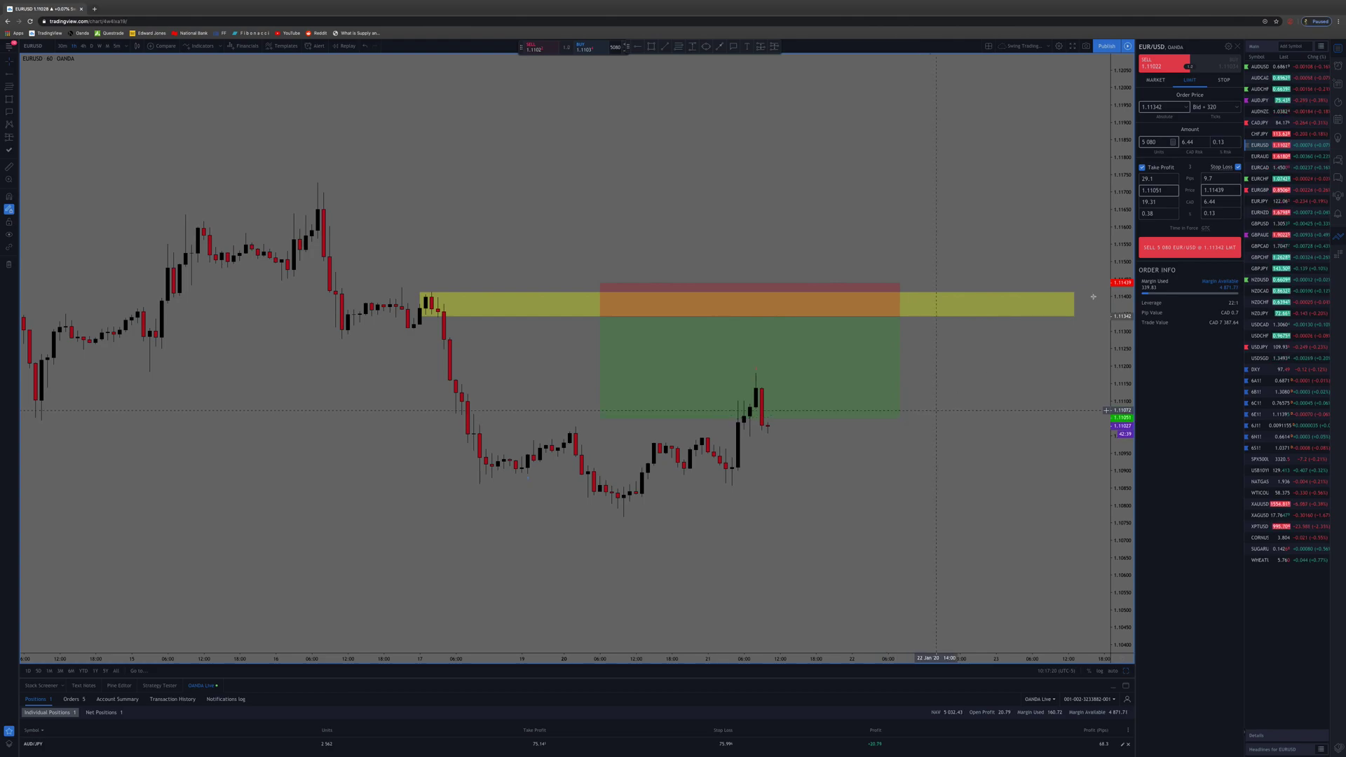
click(1200, 142)
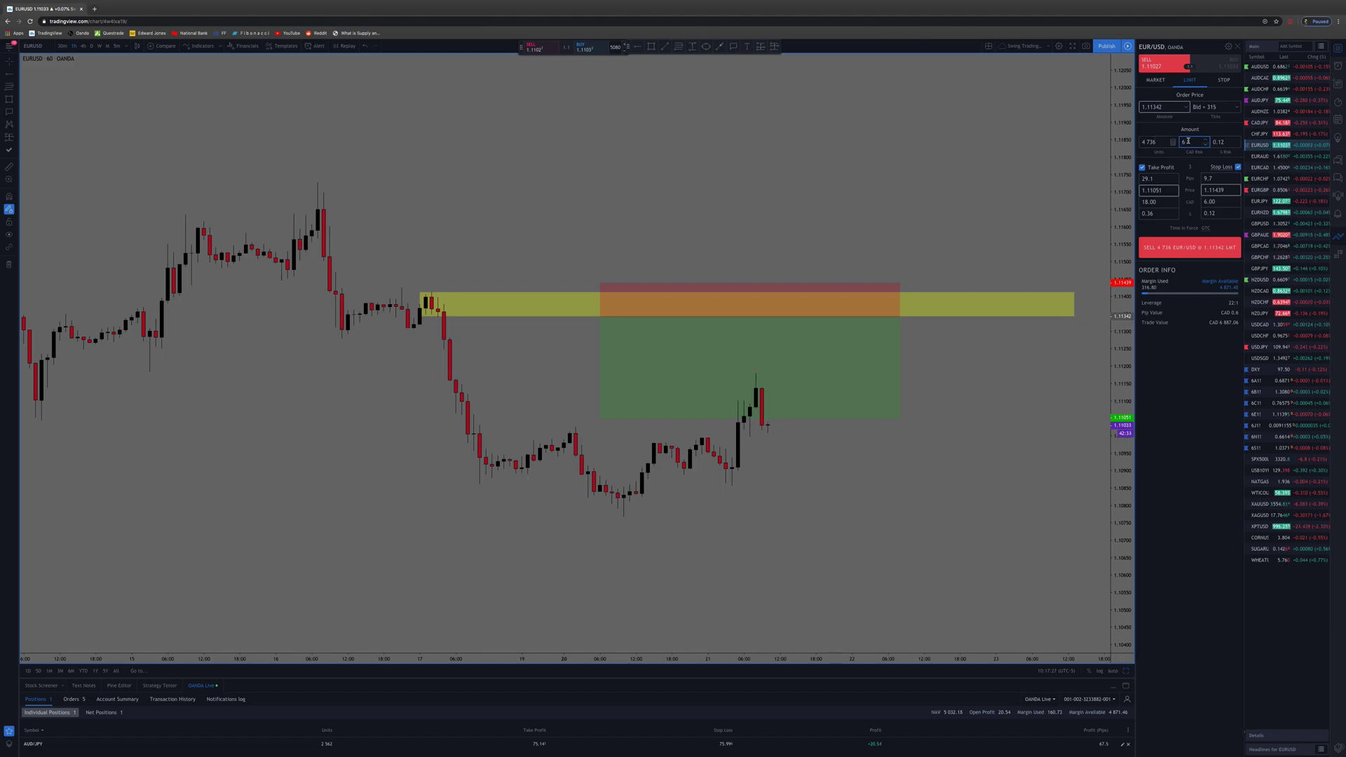
Set the order's risk to 100 CAD, sizing the sell limit at 78,929 units.
key(BackSpace)
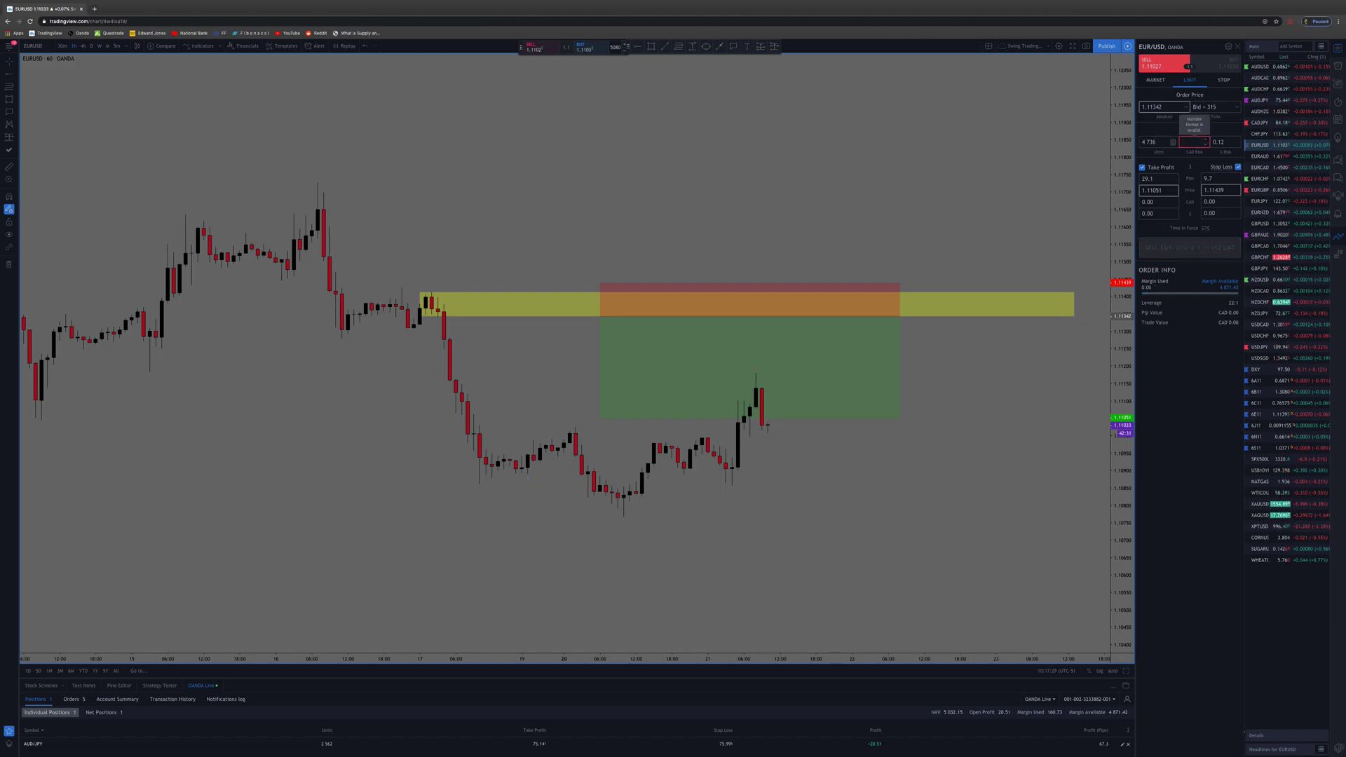
text(102.50)
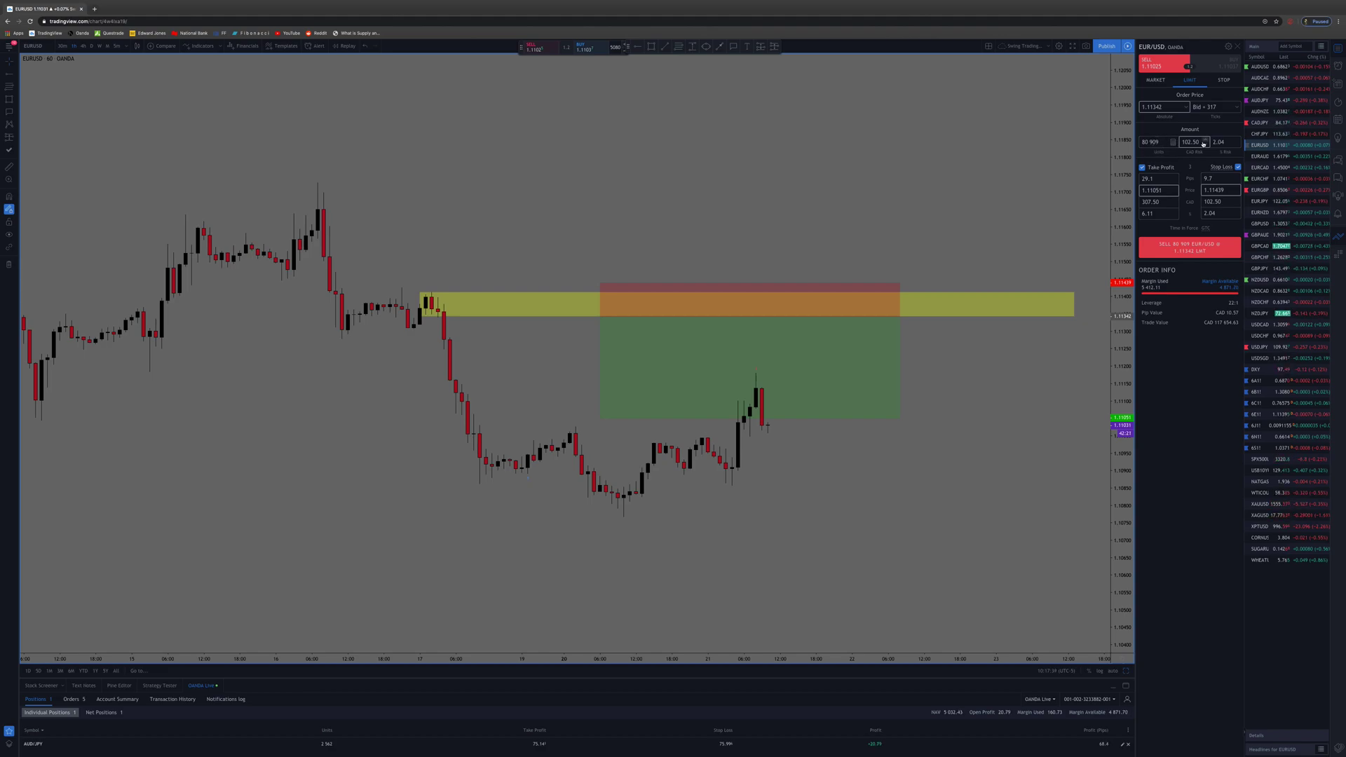
key(BackSpace)
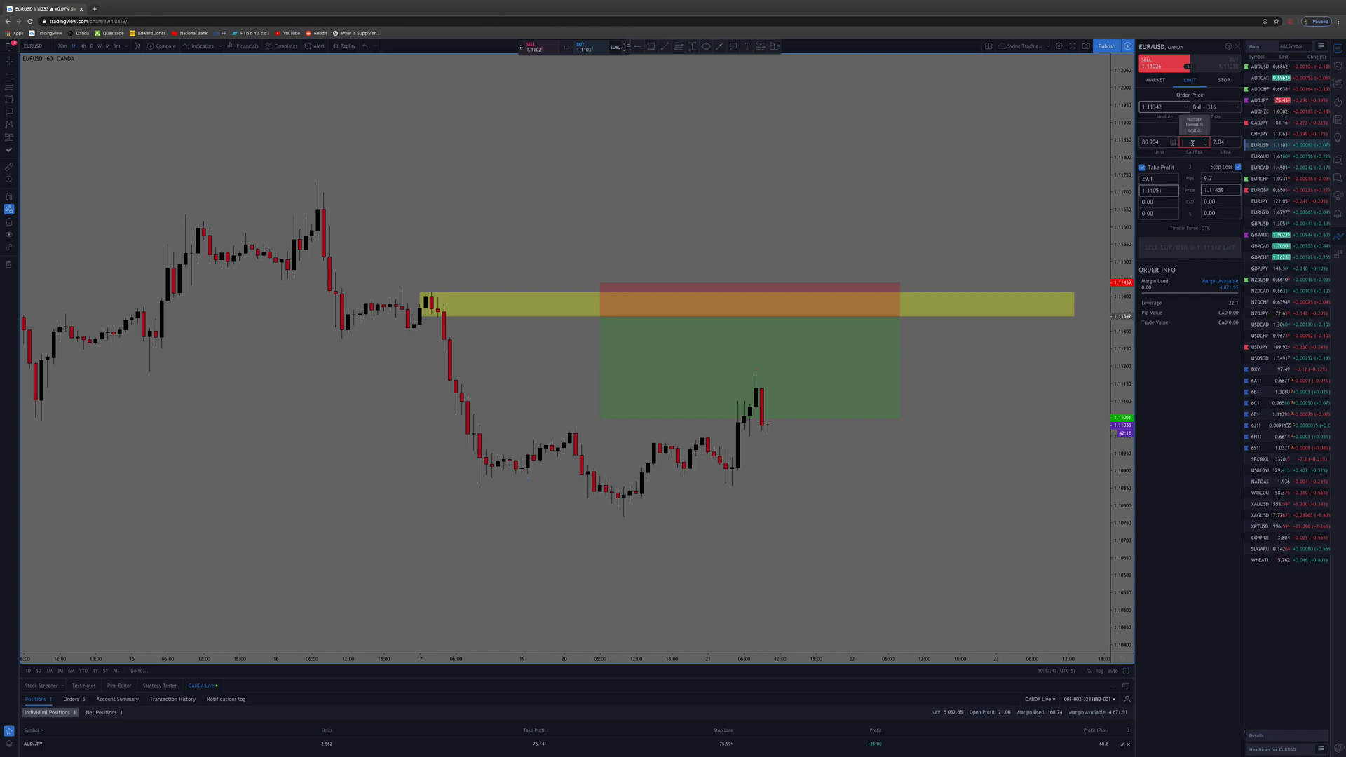
text(100)
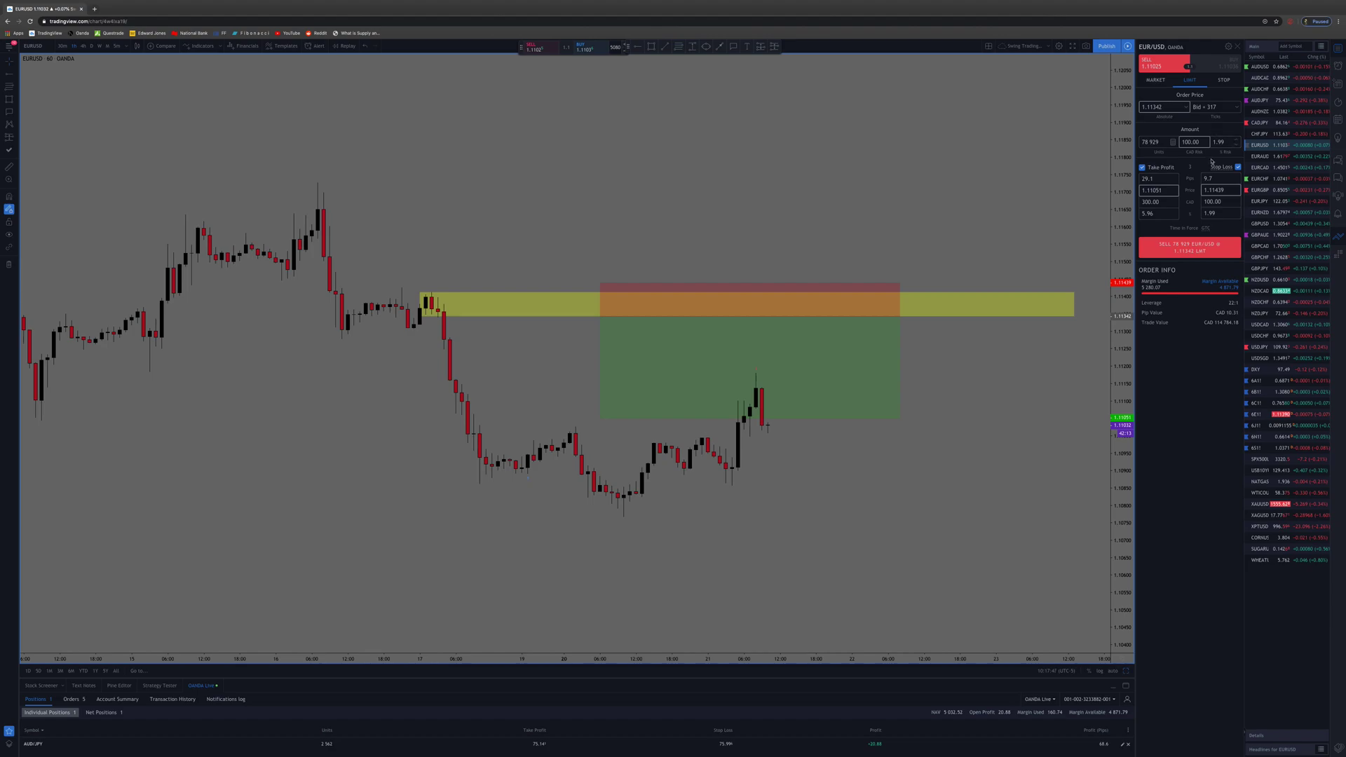
Submit the 78,929-unit sell limit, adjust its SL/TP lines, then cancel the pending order.
click(1212, 252)
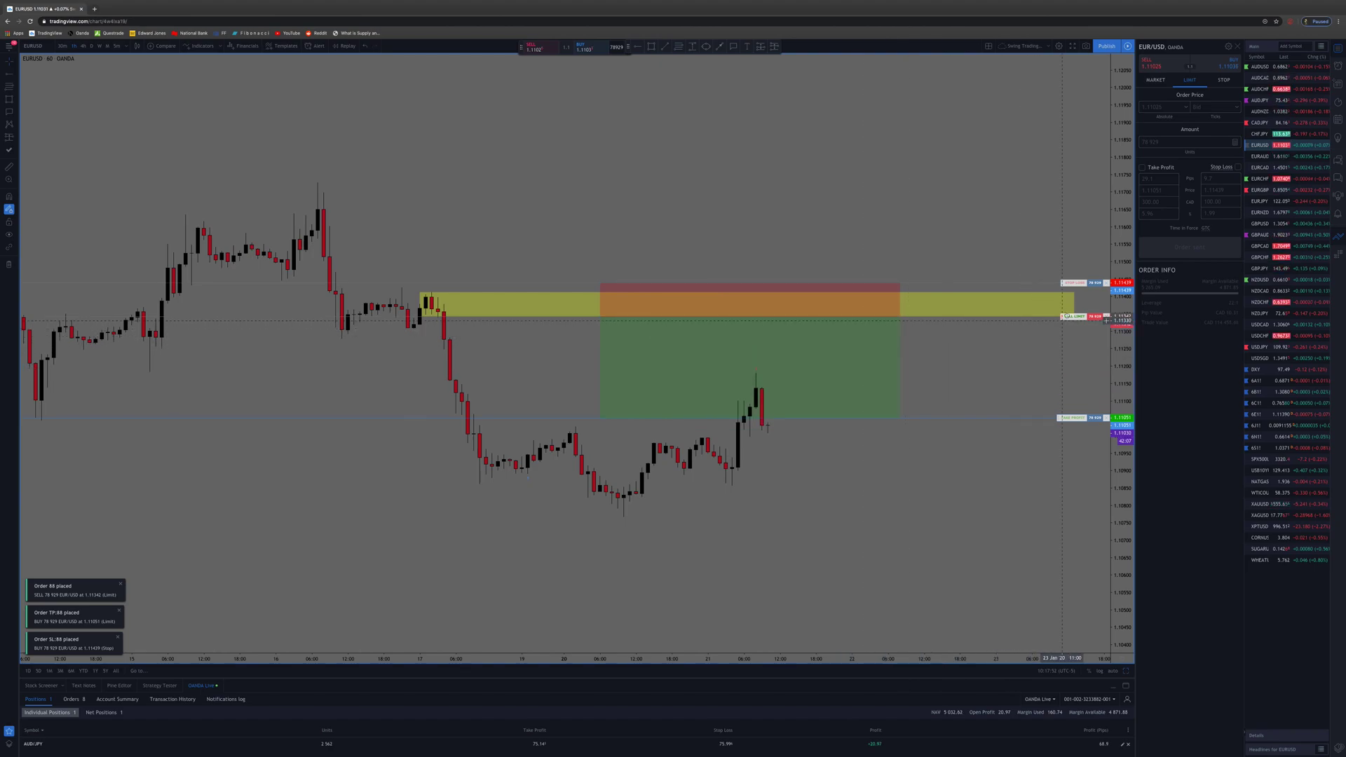
mouse_move(1064, 286)
mouse_down()
mouse_move(1076, 240)
mouse_move(1076, 284)
mouse_up()
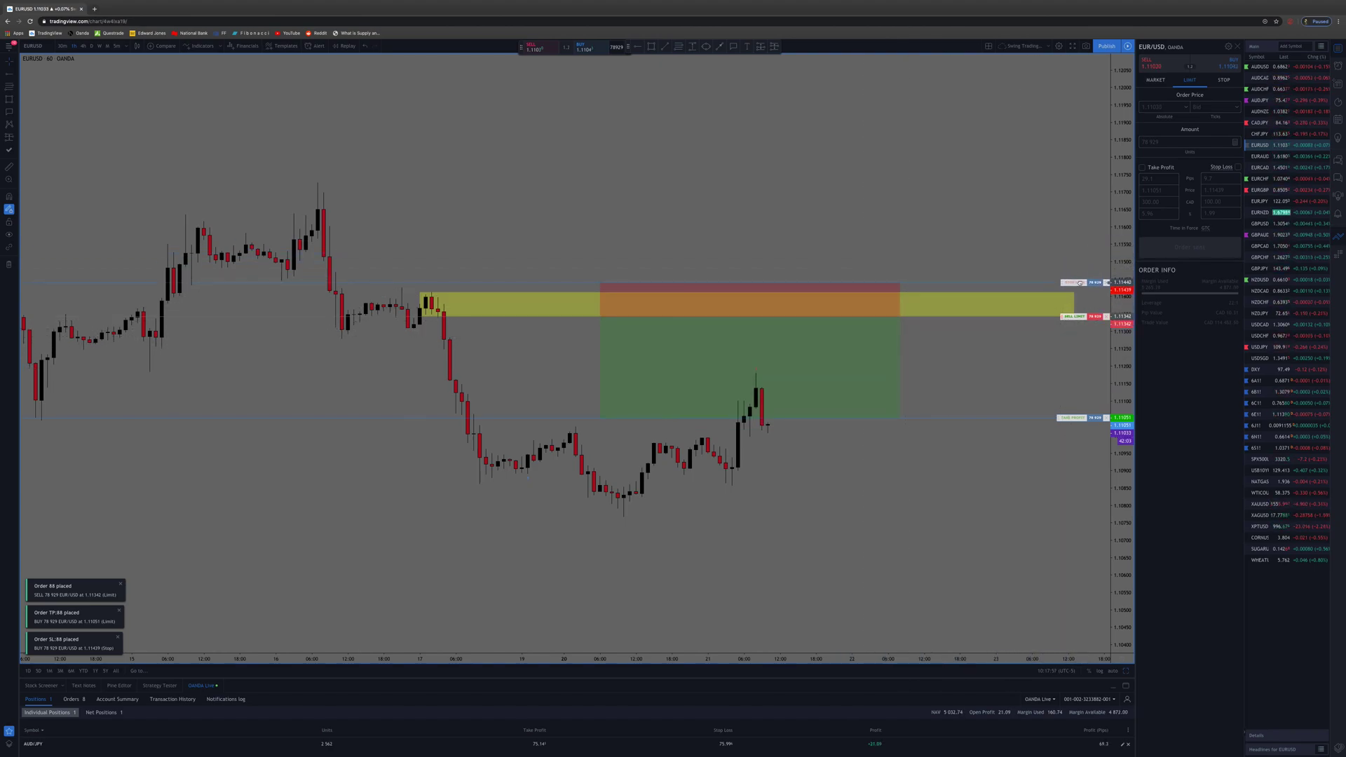
click(1239, 46)
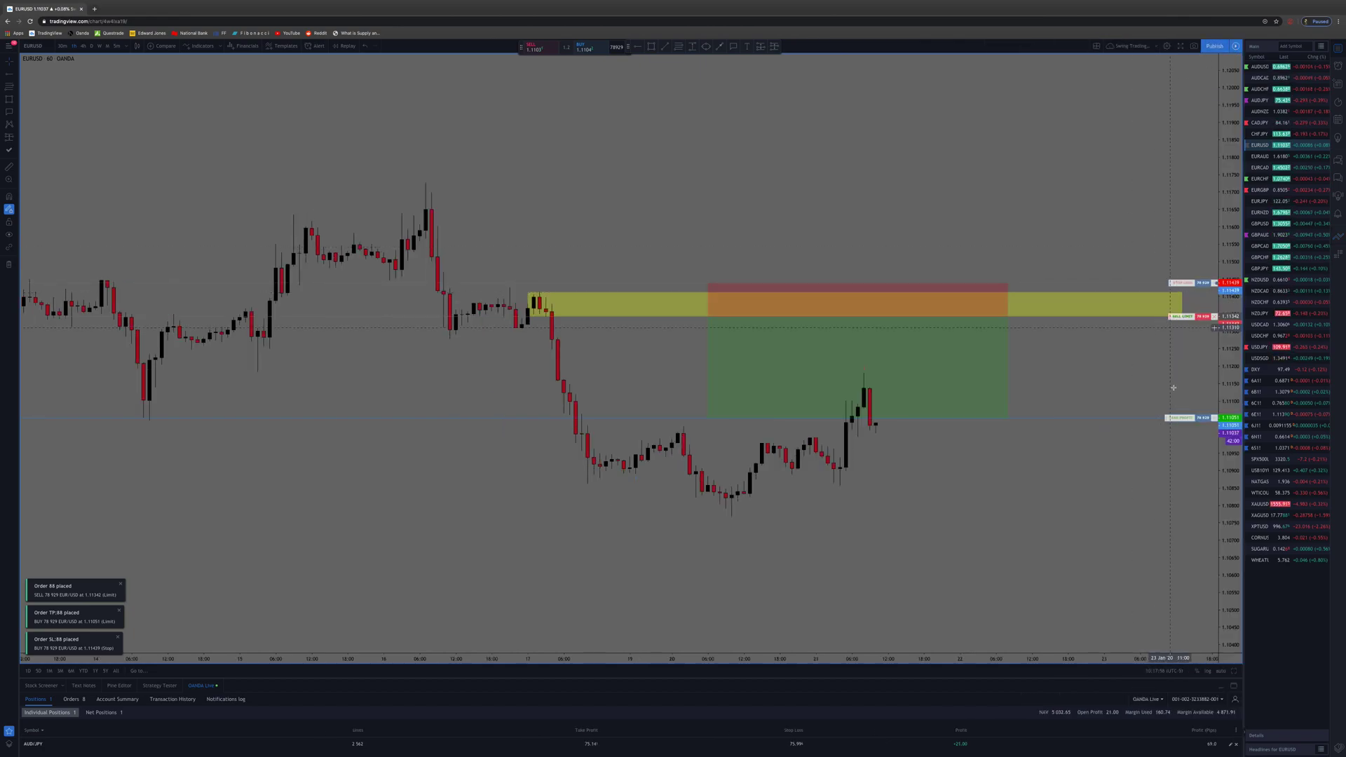
mouse_move(1167, 419)
mouse_down()
mouse_move(1178, 474)
mouse_move(1181, 390)
mouse_move(1185, 409)
mouse_up()
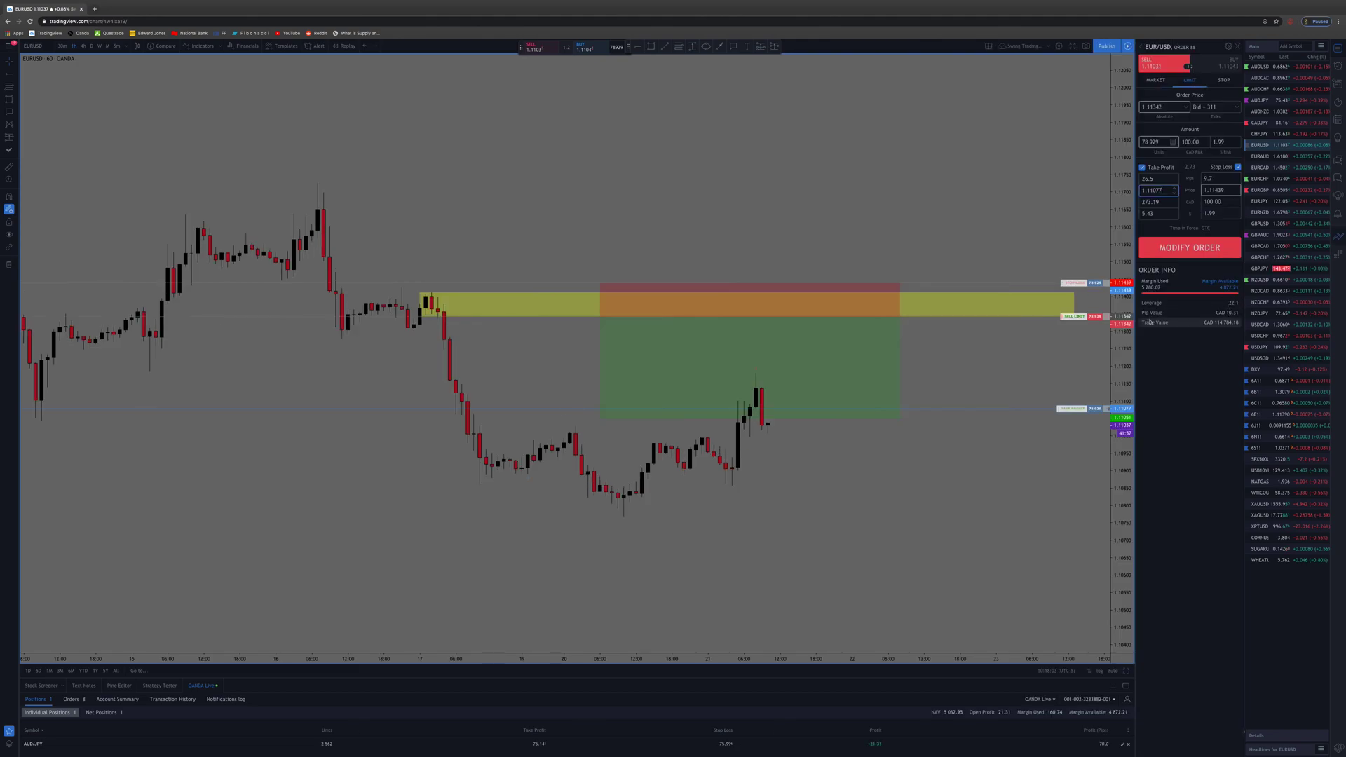
click(1239, 46)
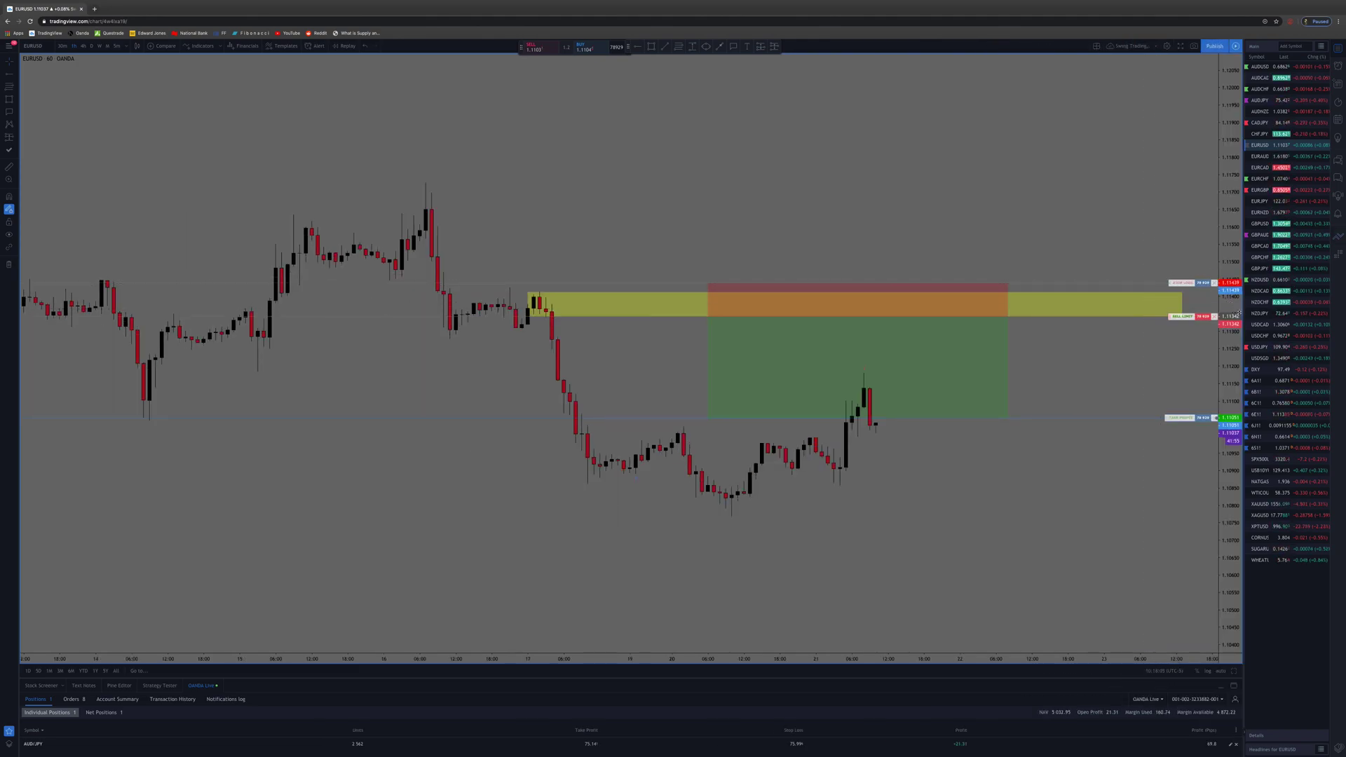
click(1215, 317)
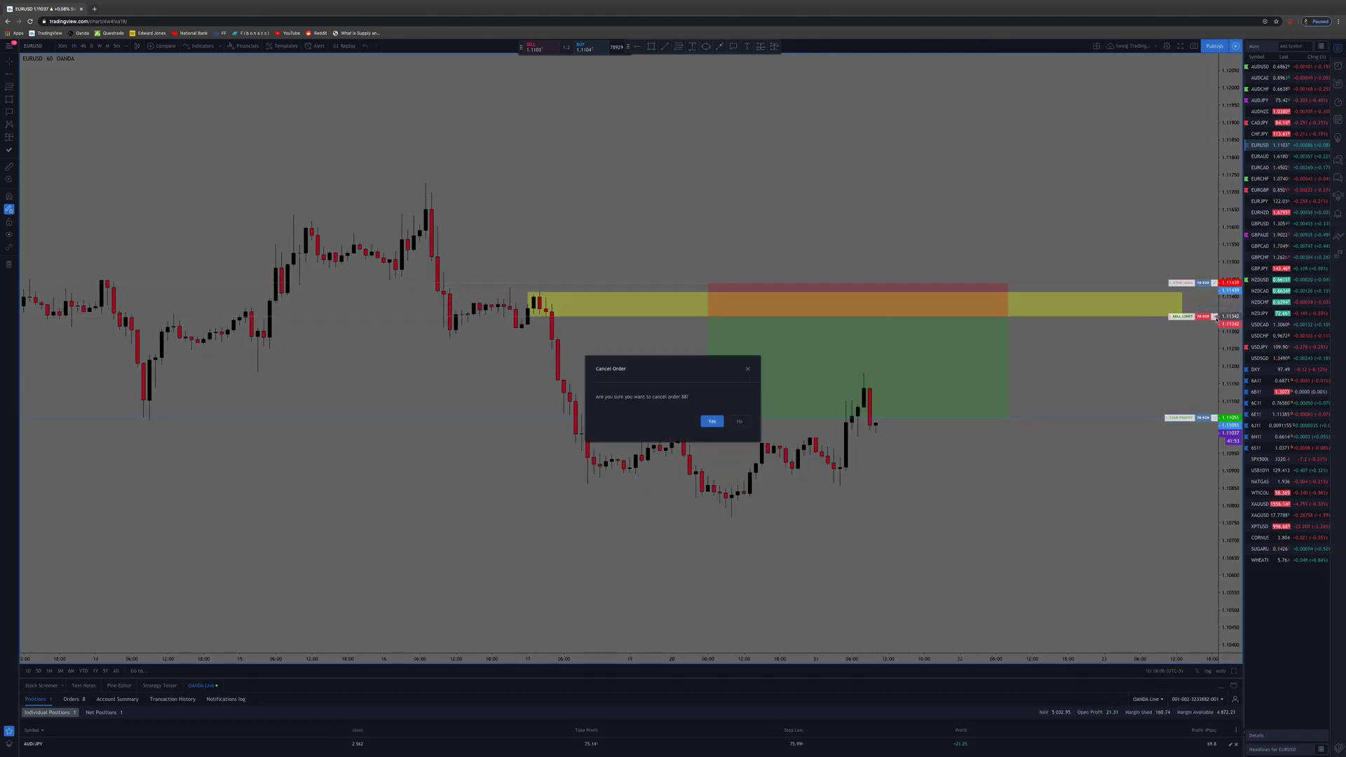
click(713, 421)
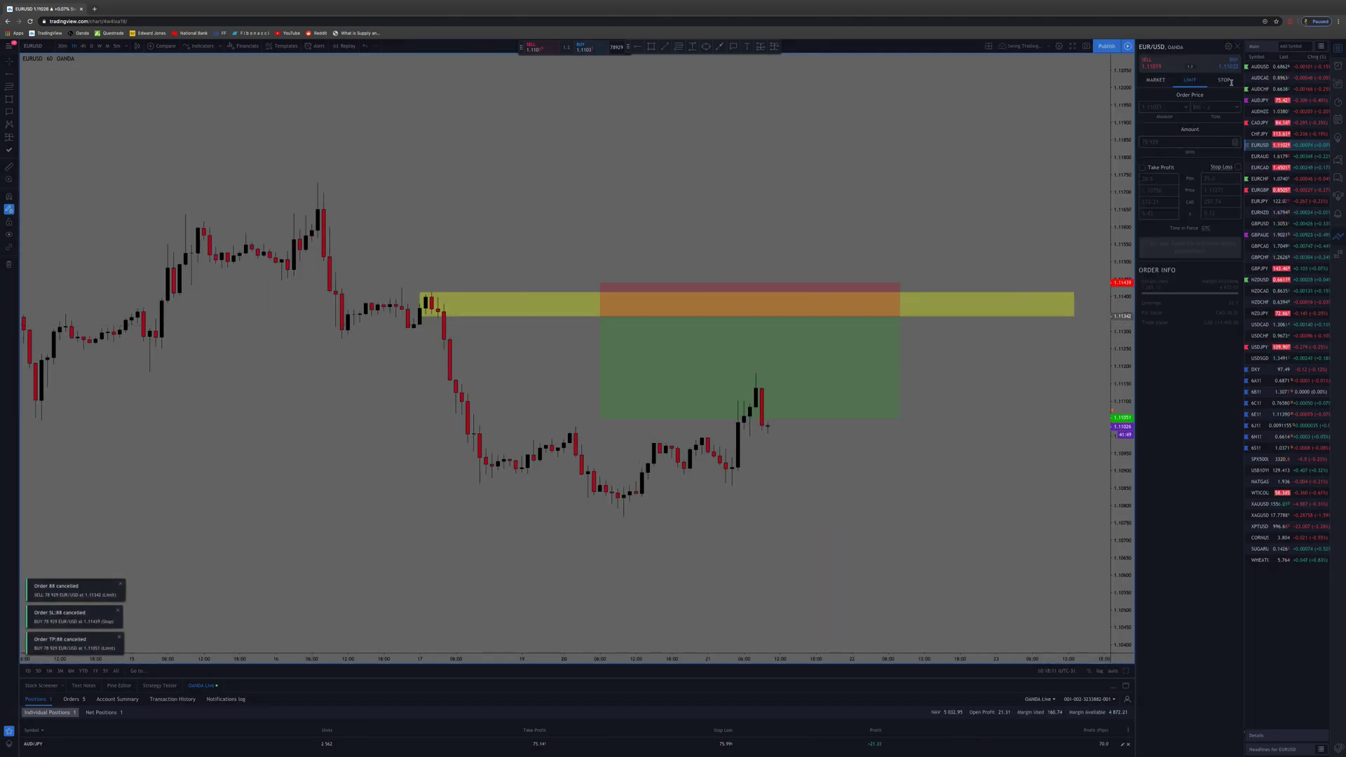
Reopen a 1.11342 sell-limit ticket with stop loss 1.11593, take profit 1.11028 and 50 CAD risk.
click(1238, 47)
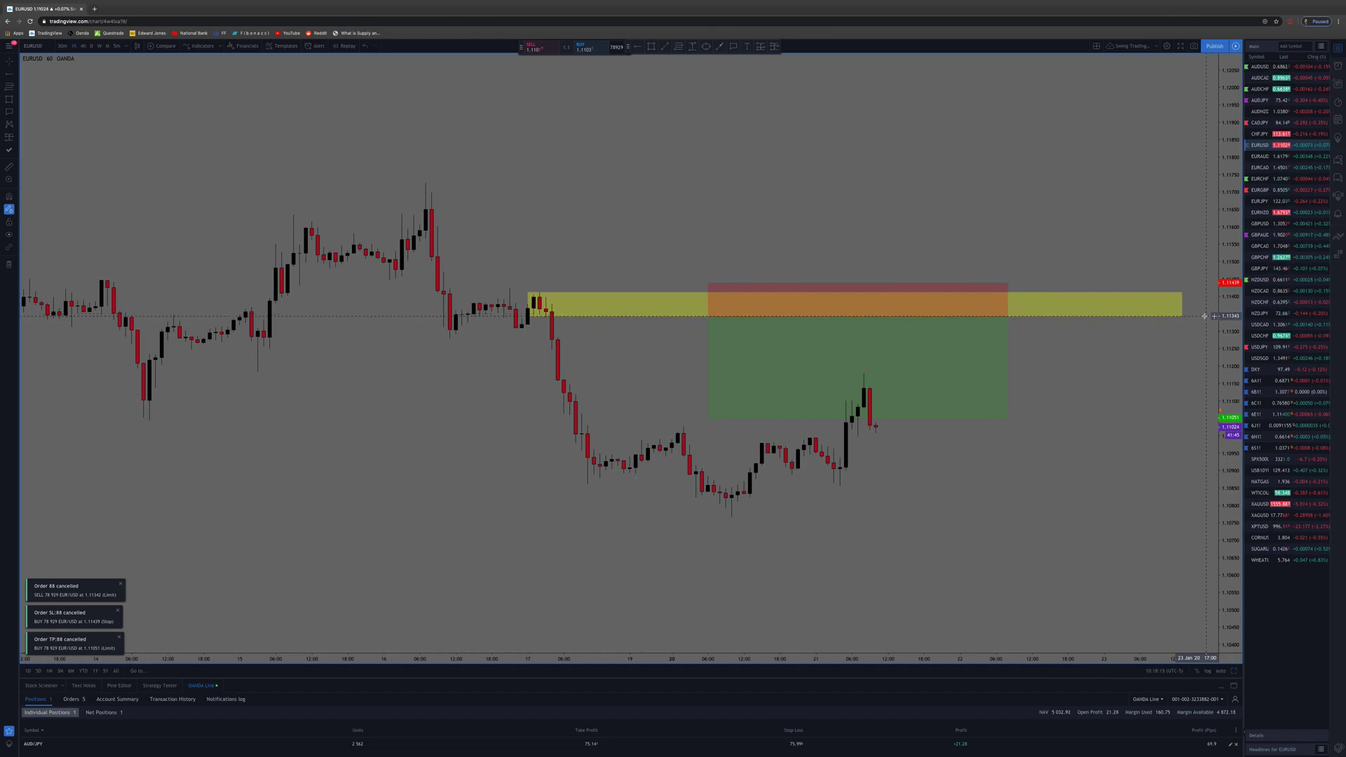
click(1214, 317)
click(1178, 354)
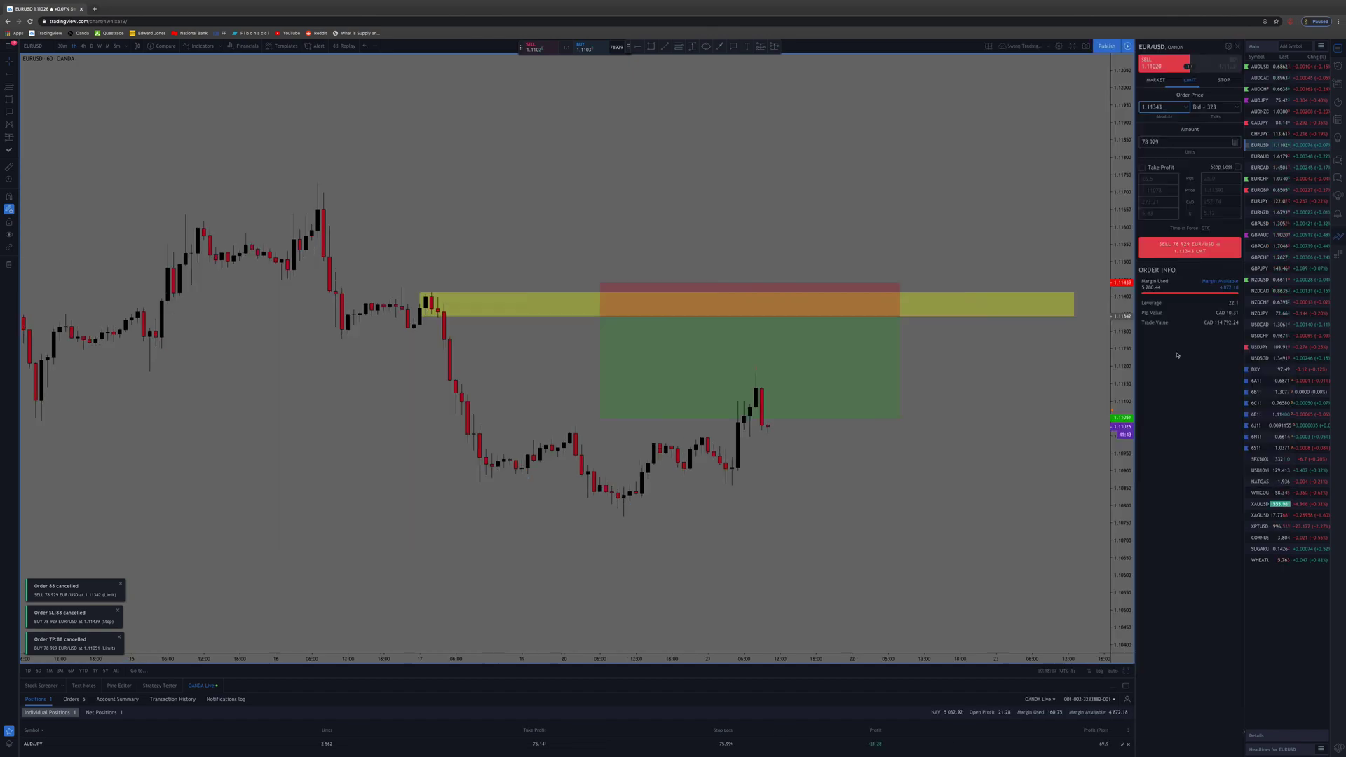
click(1220, 167)
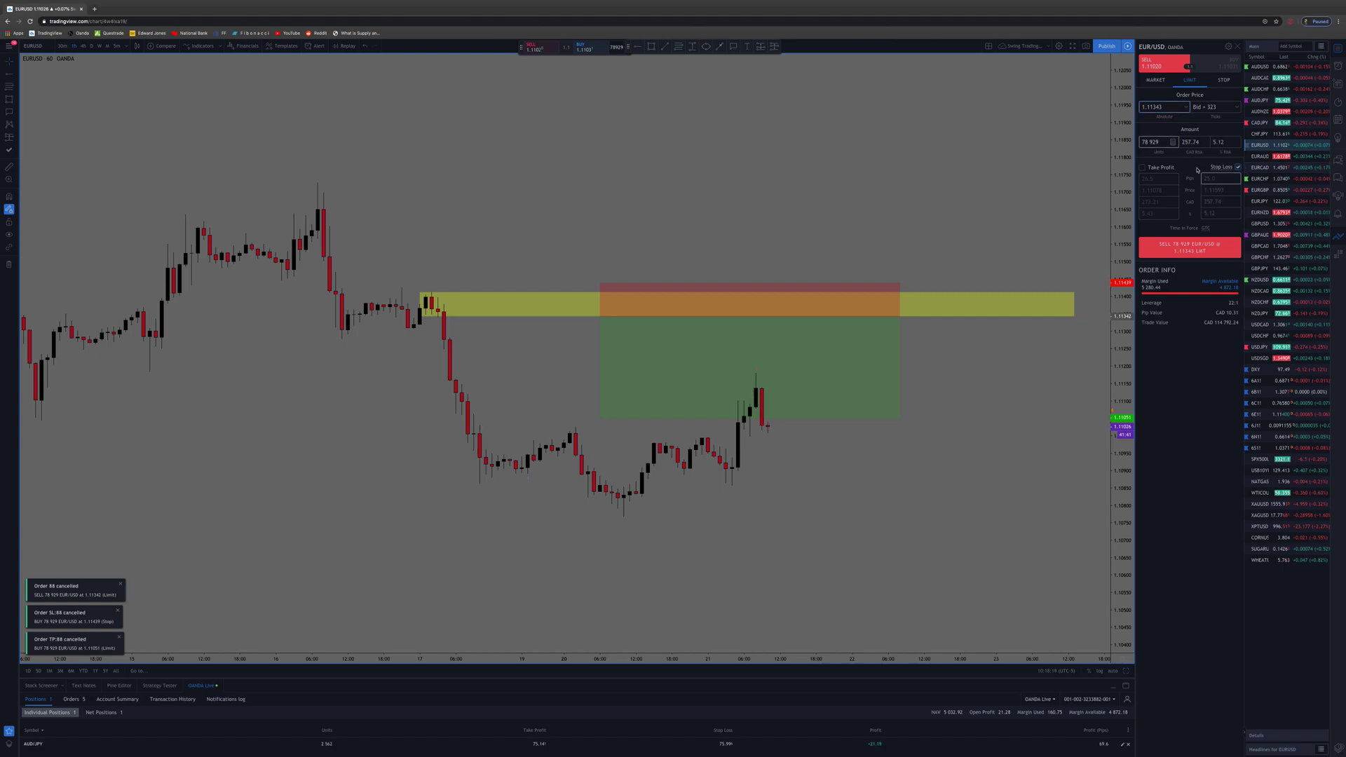
click(1142, 169)
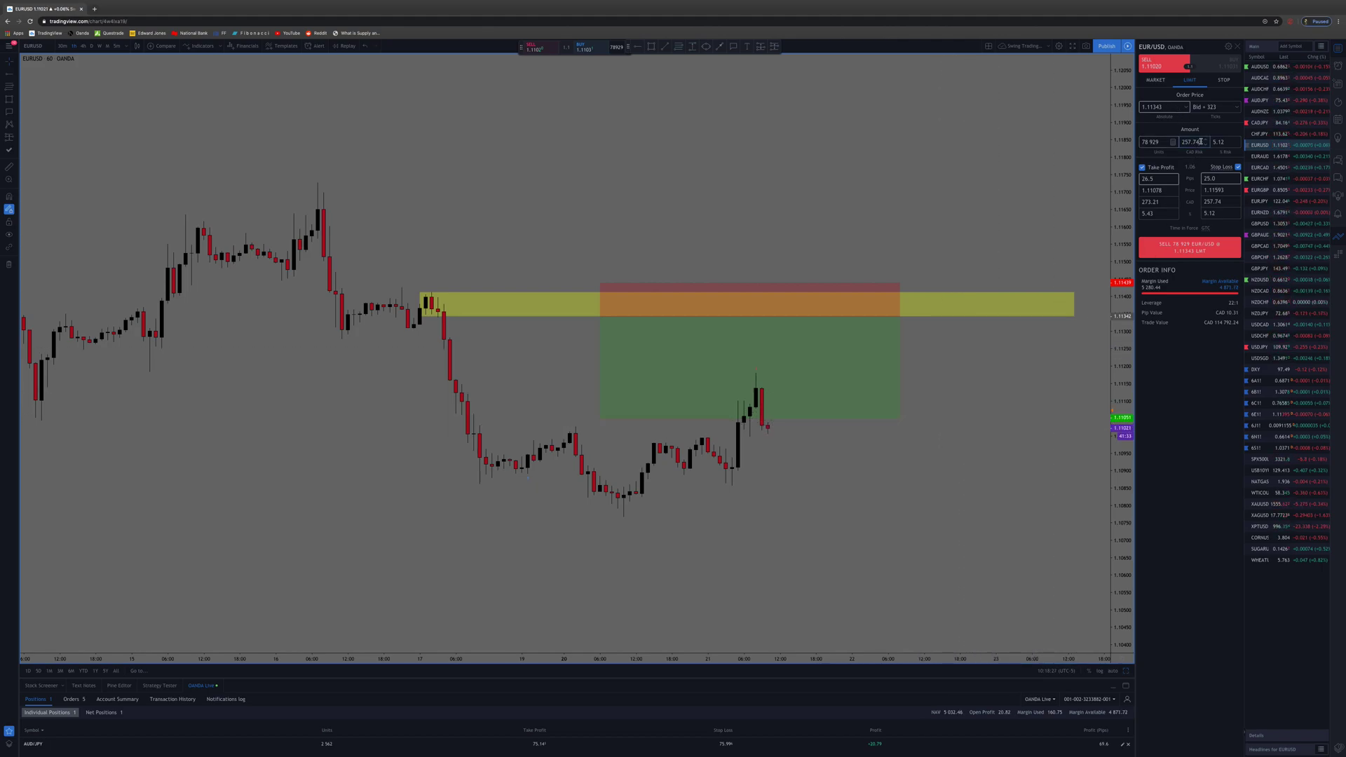
key(BackSpace)
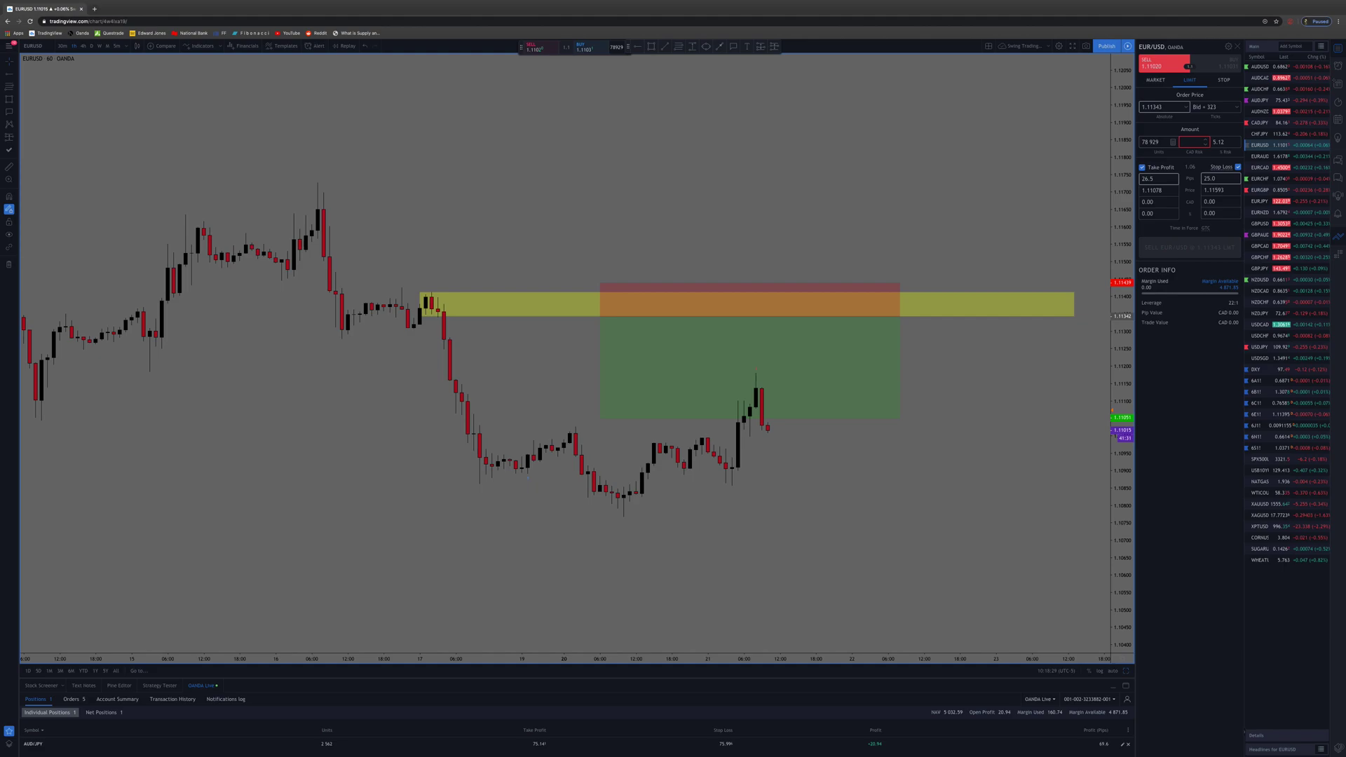
text(50)
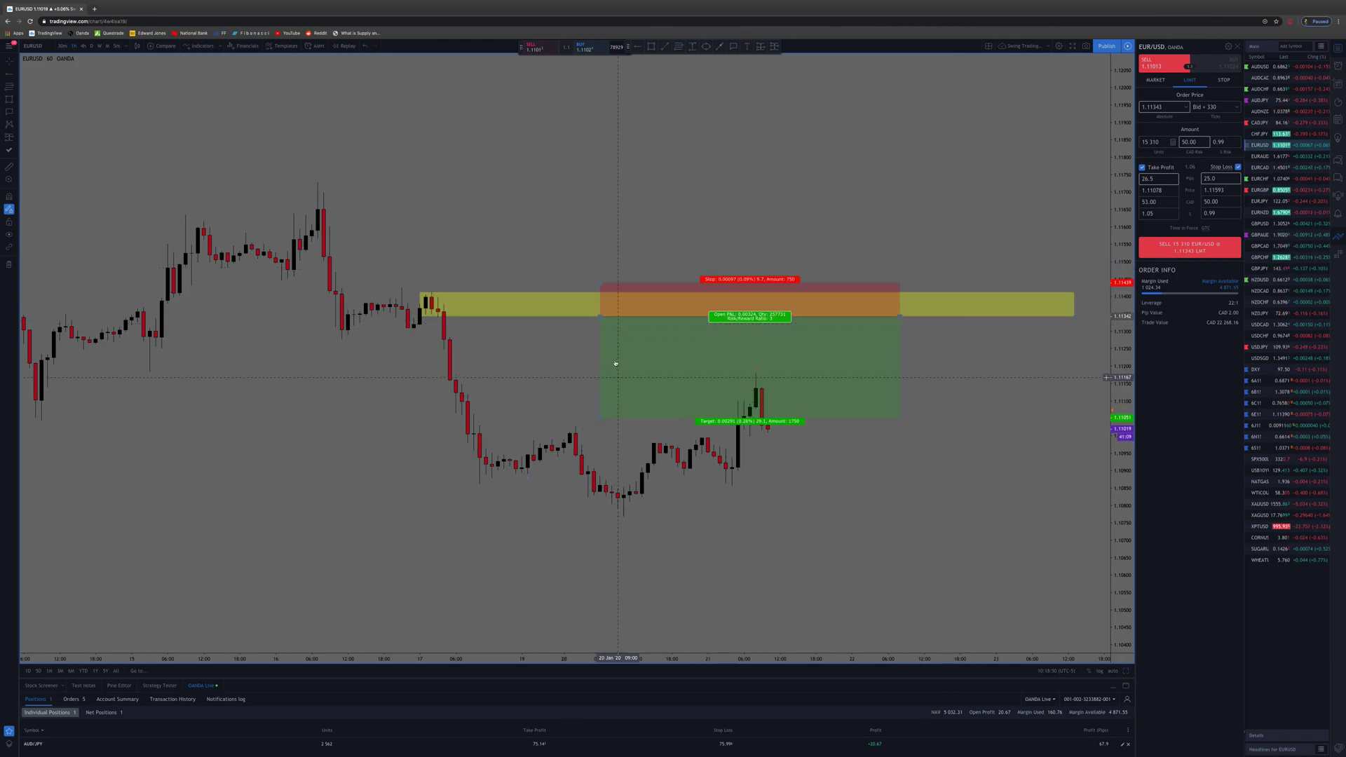
Draw a horizontal ray at 1.11440 styled with the SL template.
click(639, 47)
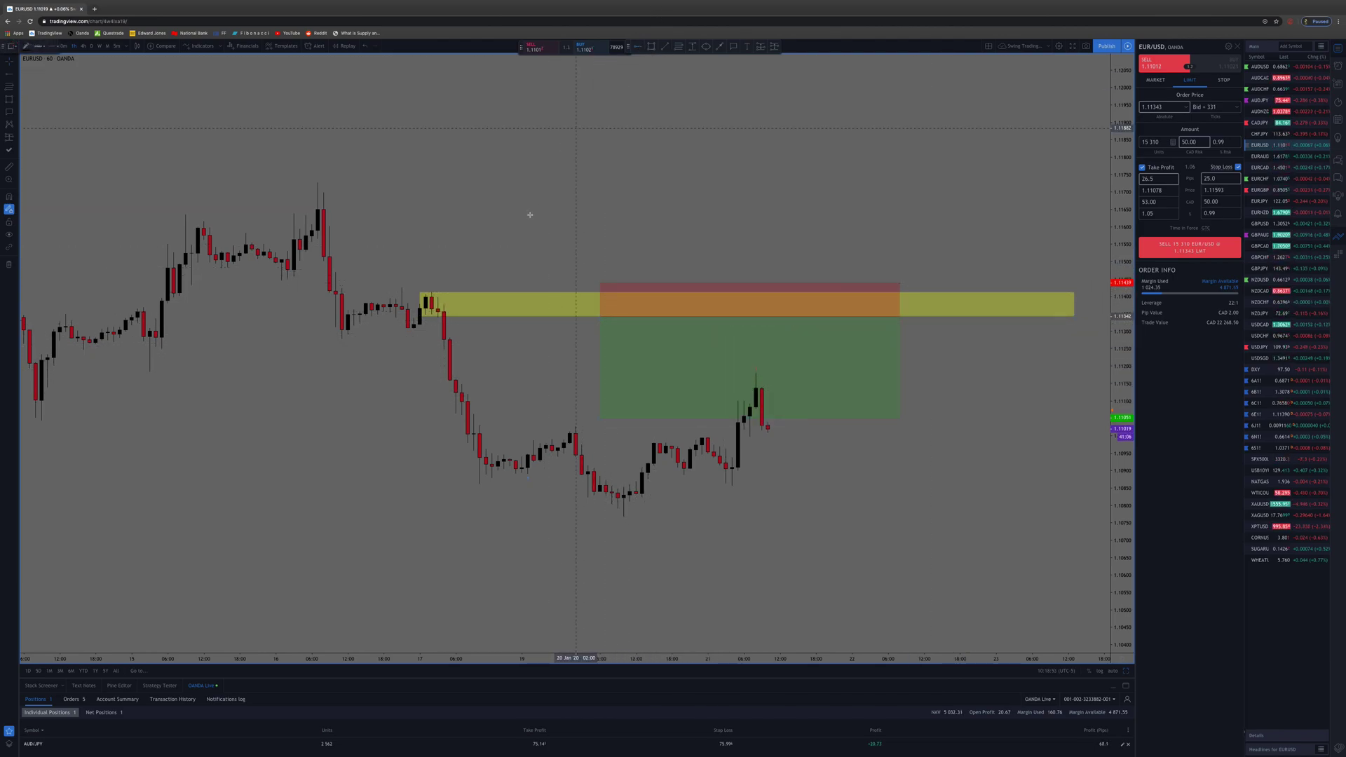
click(426, 282)
click(14, 46)
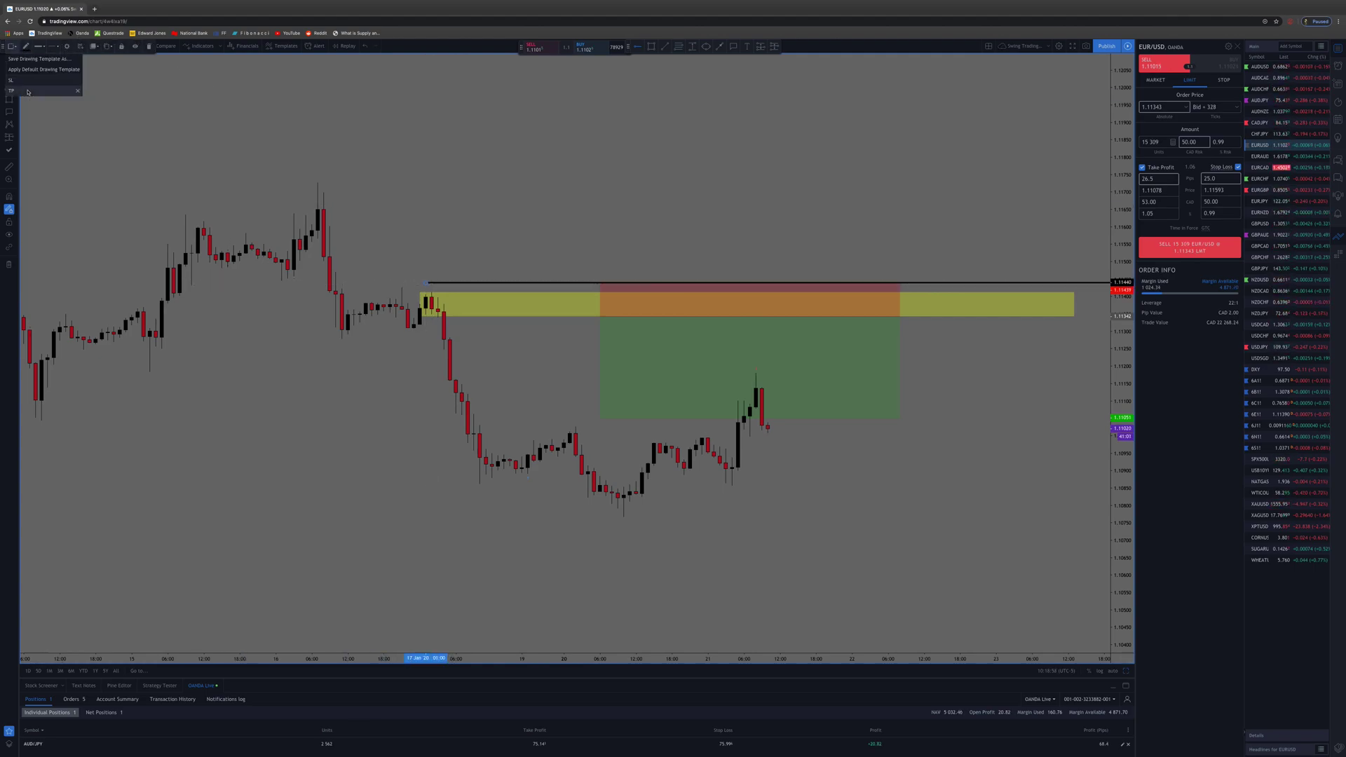
click(27, 80)
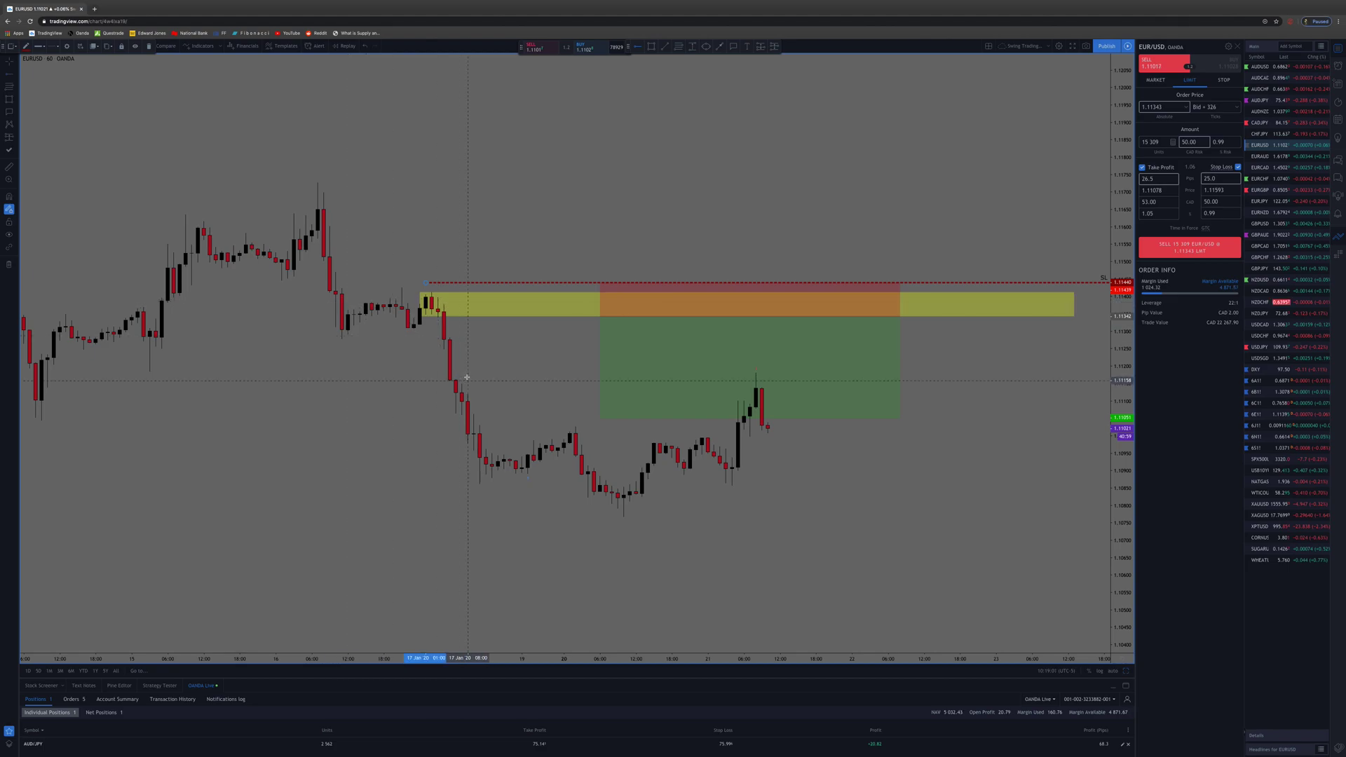
Add a horizontal ray at 1.11049 styled with the TP template.
click(442, 419)
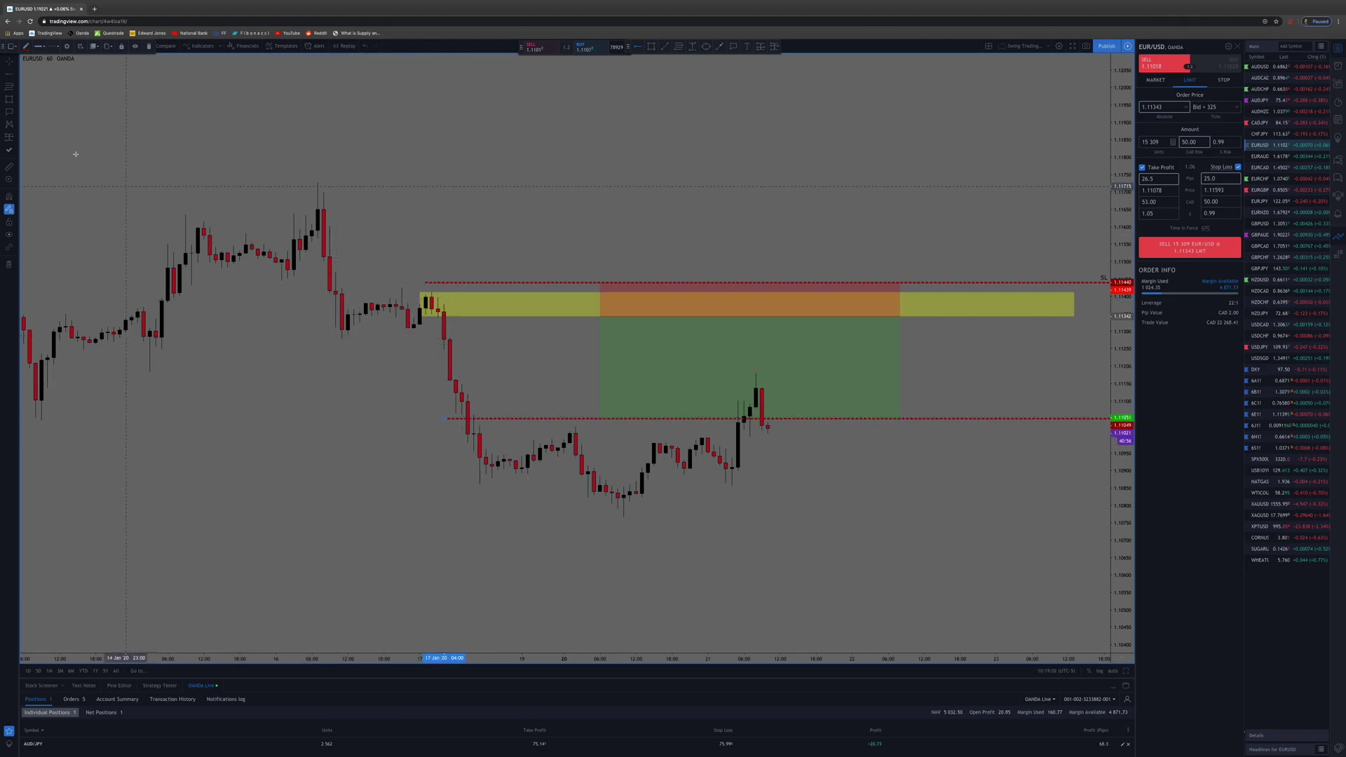
click(13, 46)
click(17, 90)
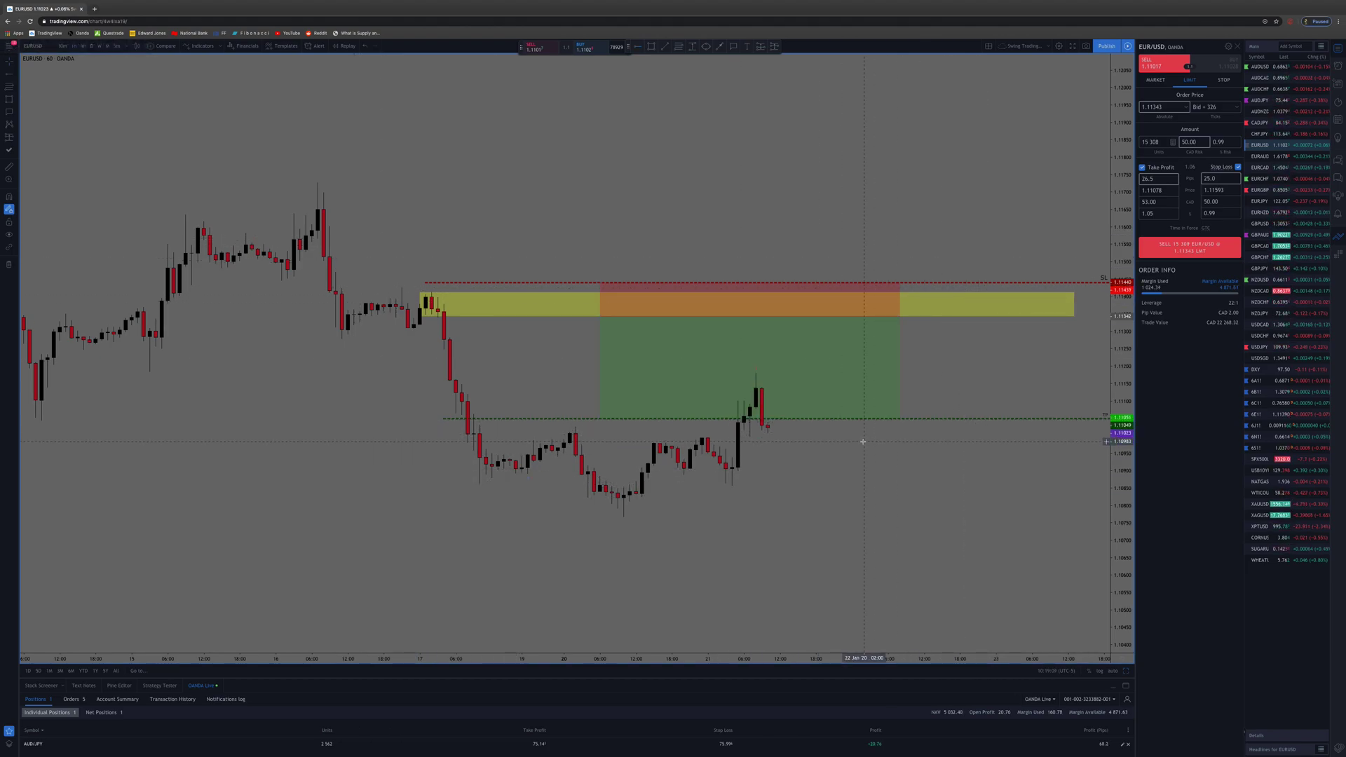
mouse_move(865, 369)
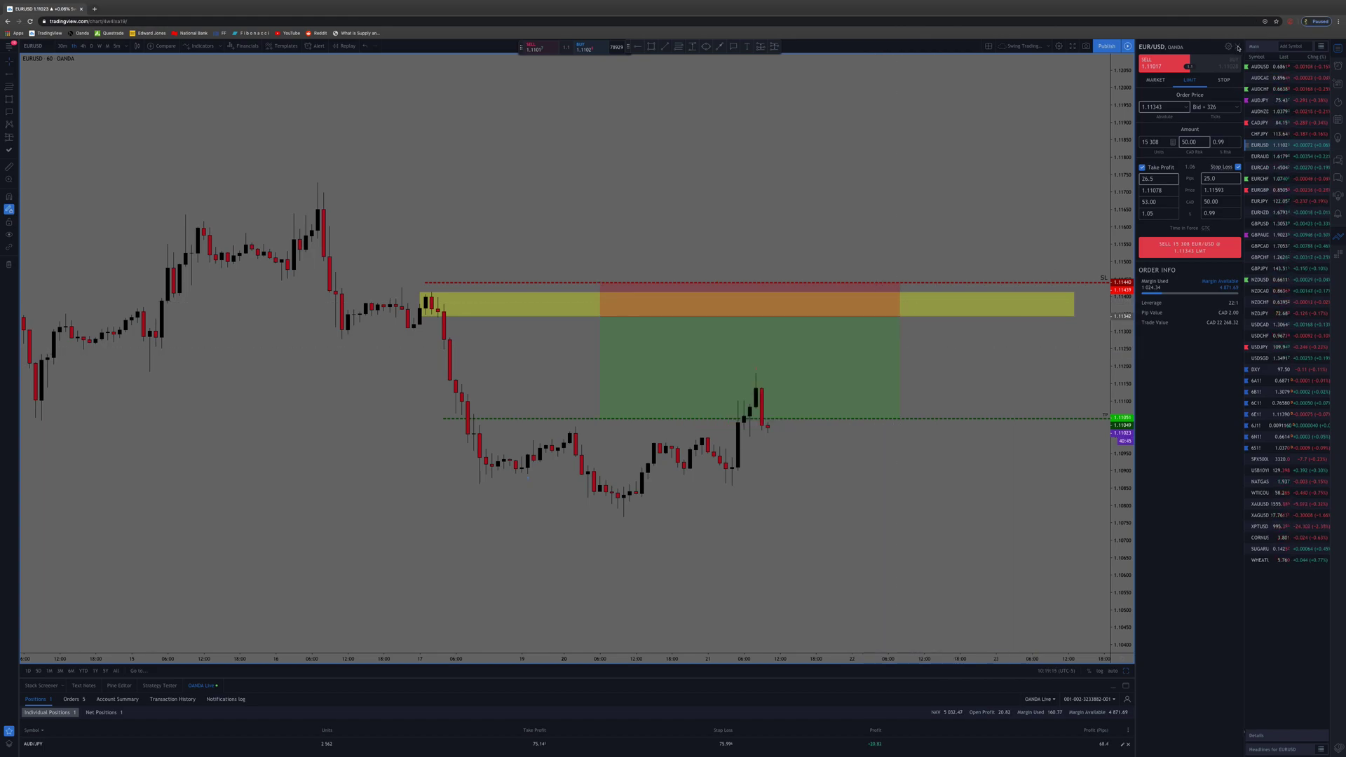
click(1237, 46)
Show the daily AUDJPY chart full-size and lower the short position's stop loss to about 75.766.
click(1269, 101)
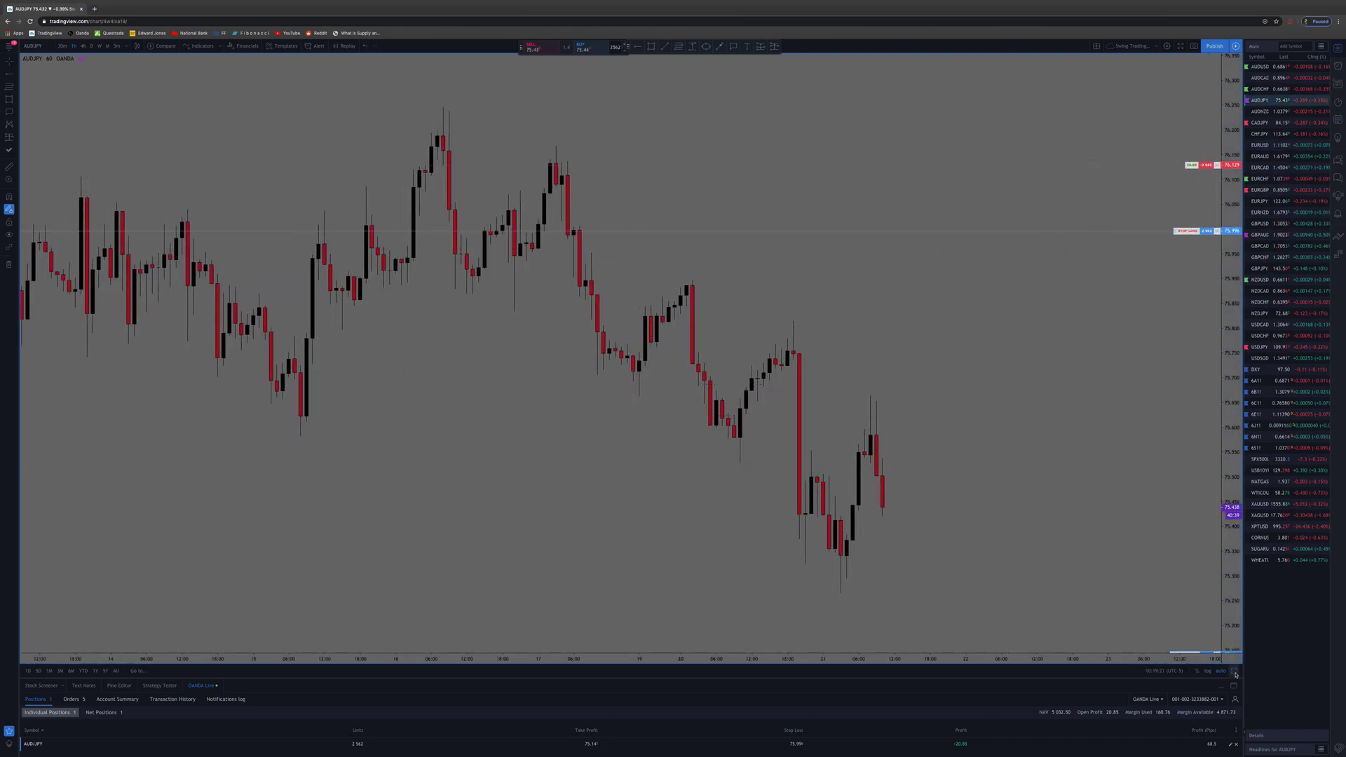
key(alt+Return)
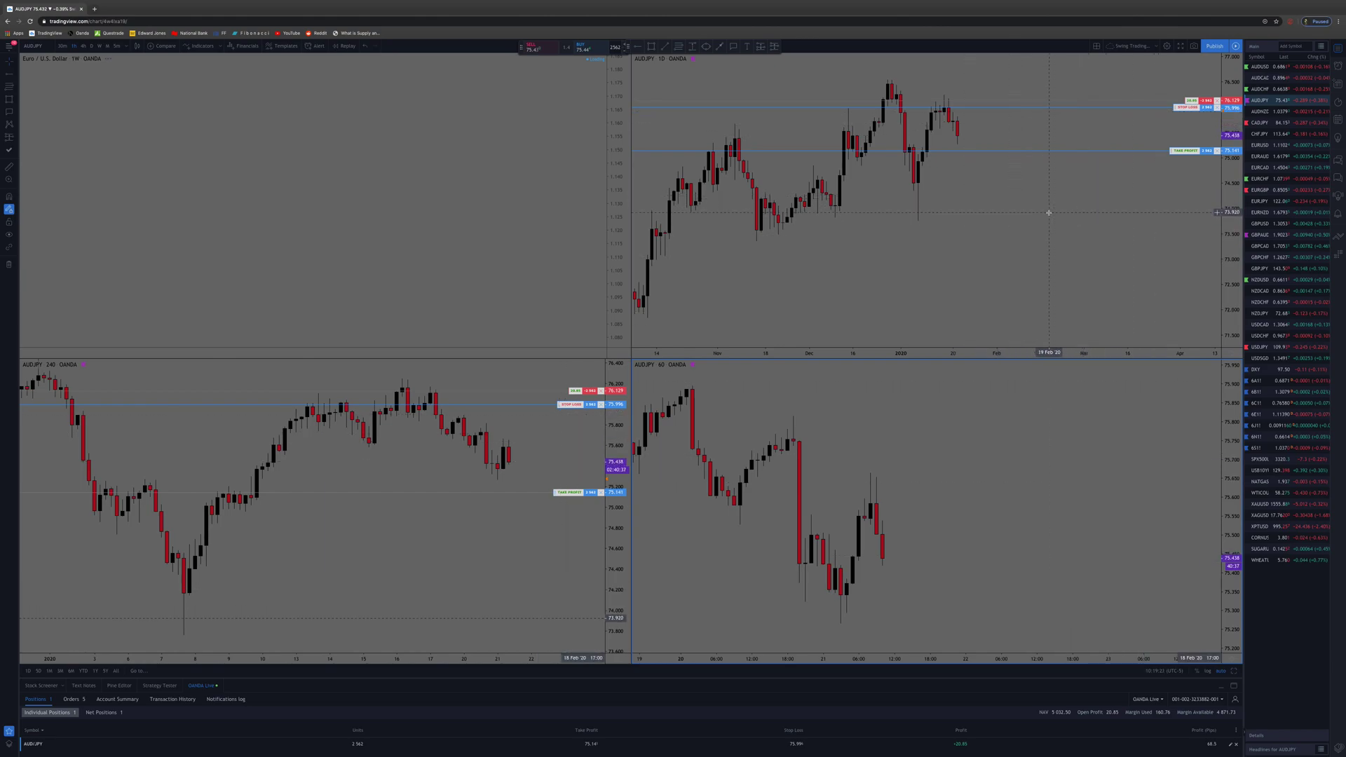
scroll(912, 308, down, 1)
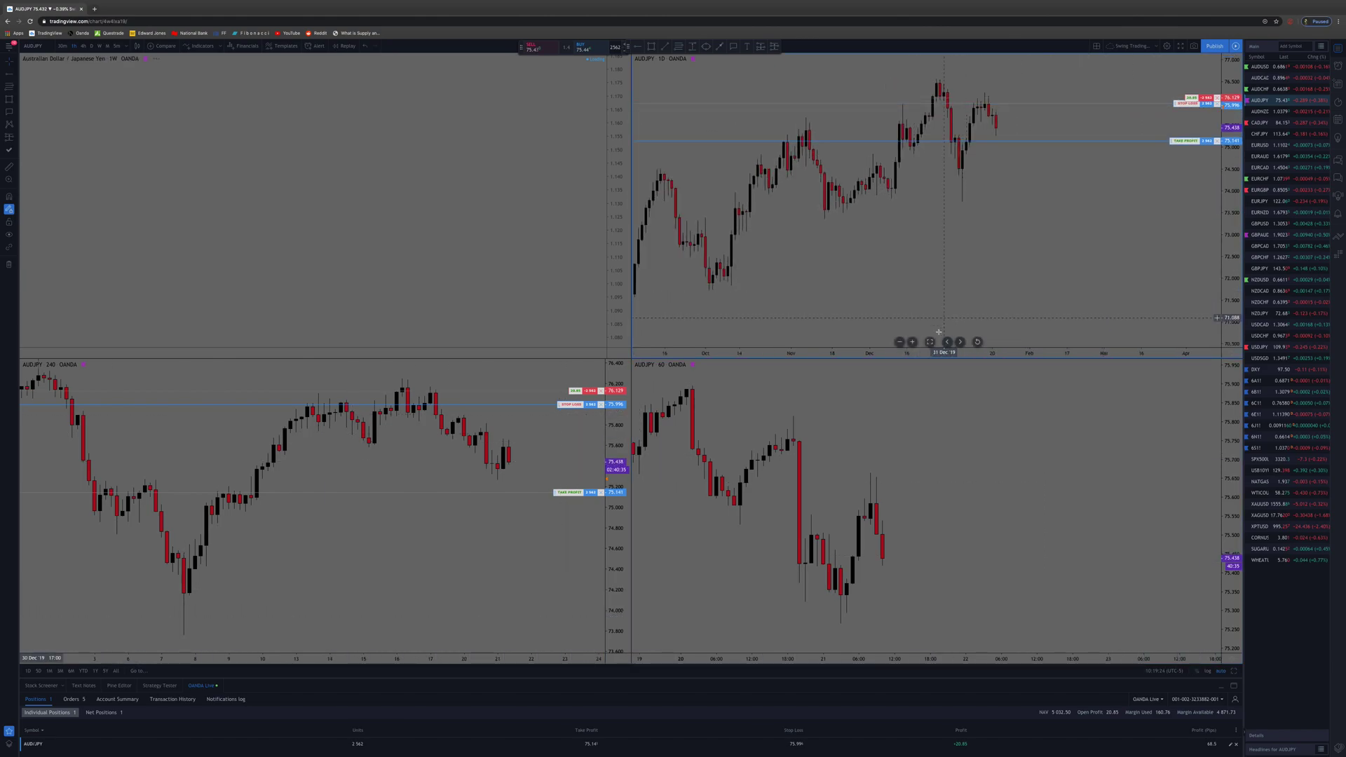
key(alt+Return)
scroll(1038, 322, up, 3)
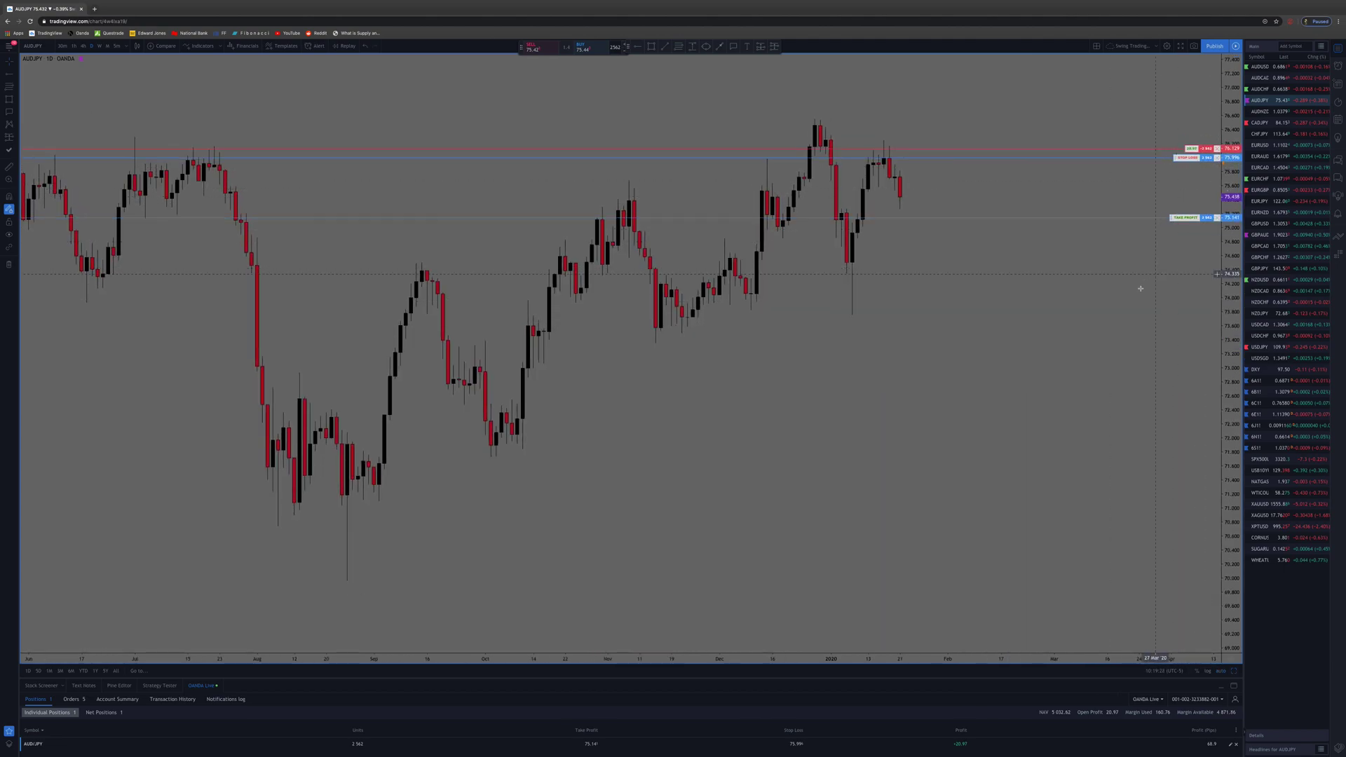
drag(1142, 288, 1121, 339)
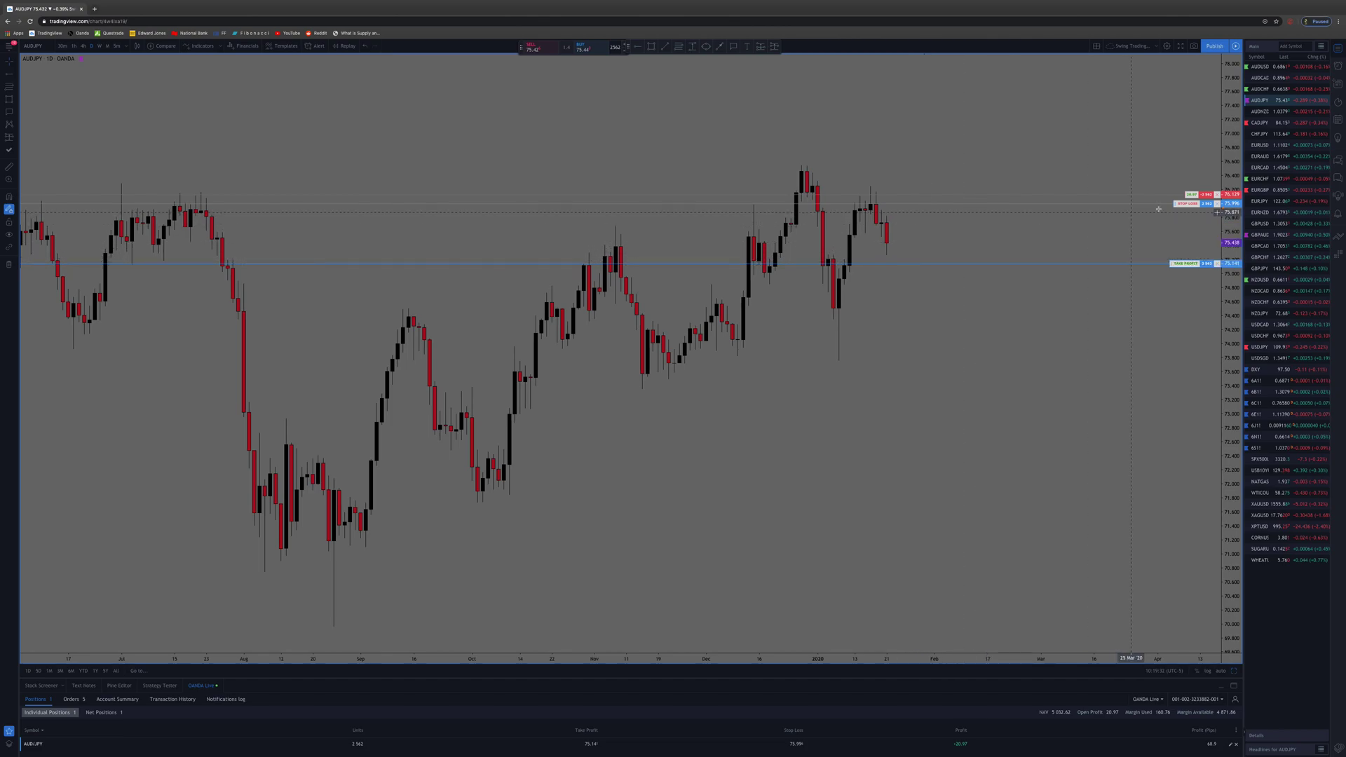
mouse_move(1178, 204)
mouse_down()
mouse_move(1179, 155)
mouse_move(1183, 229)
mouse_move(1183, 214)
mouse_up()
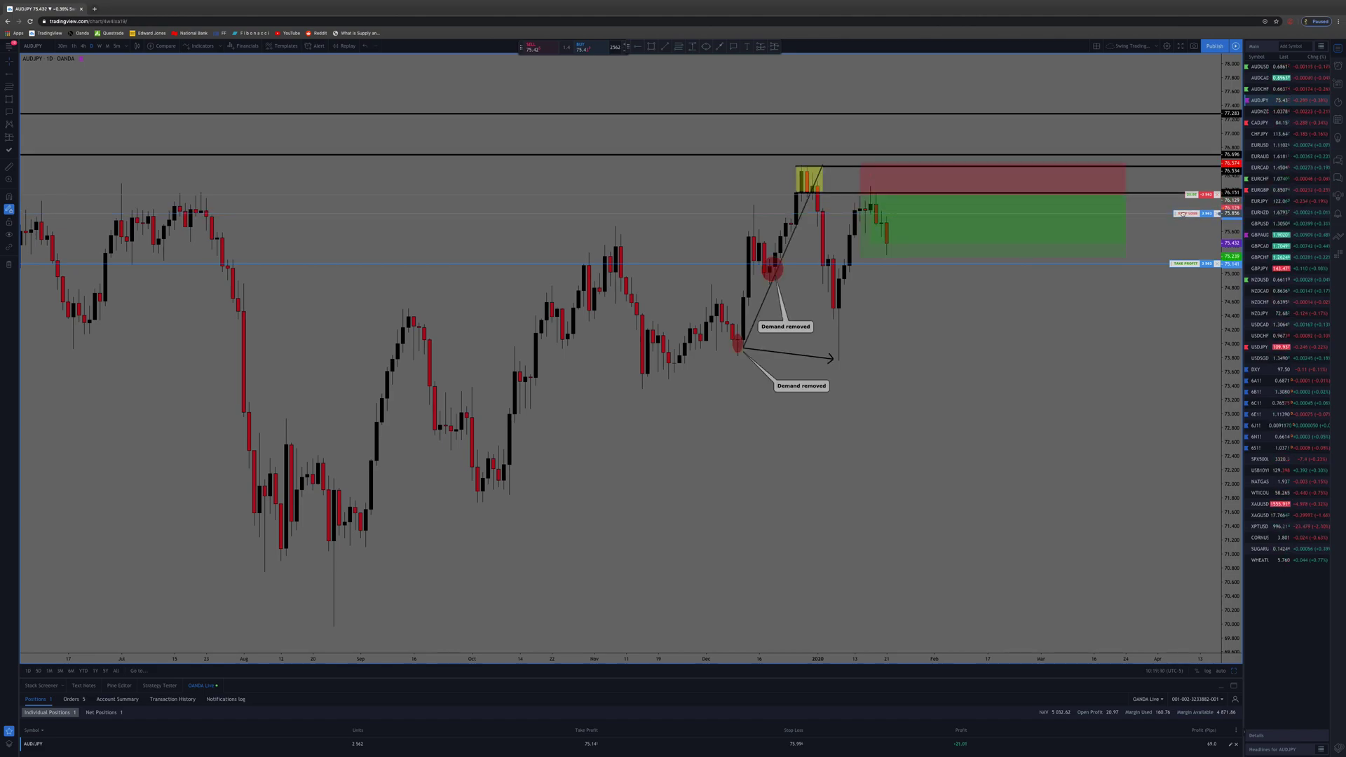
mouse_move(1183, 217)
mouse_down()
mouse_move(1184, 200)
mouse_move(1184, 252)
mouse_move(1181, 215)
mouse_up()
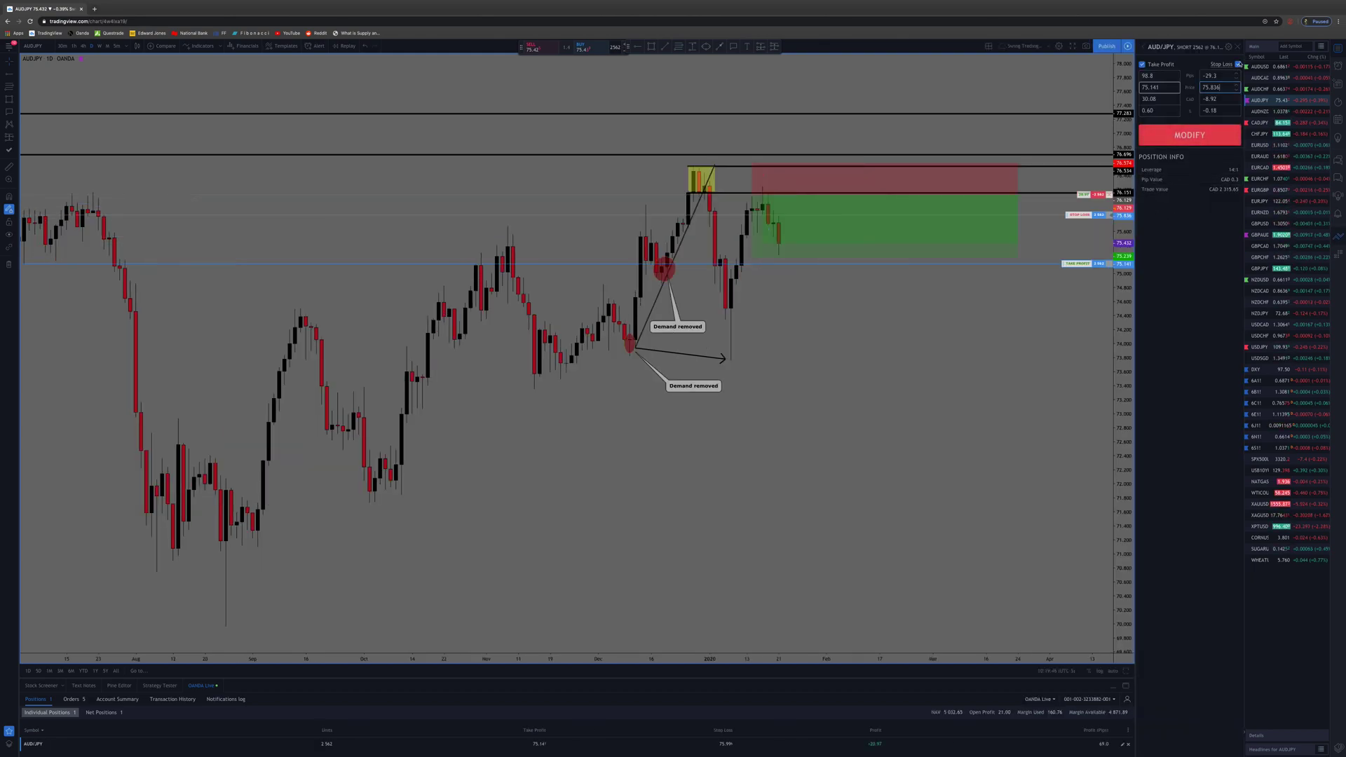
Close the position Modify panel so the AUDJPY chart shows the short's stop and target.
click(1237, 46)
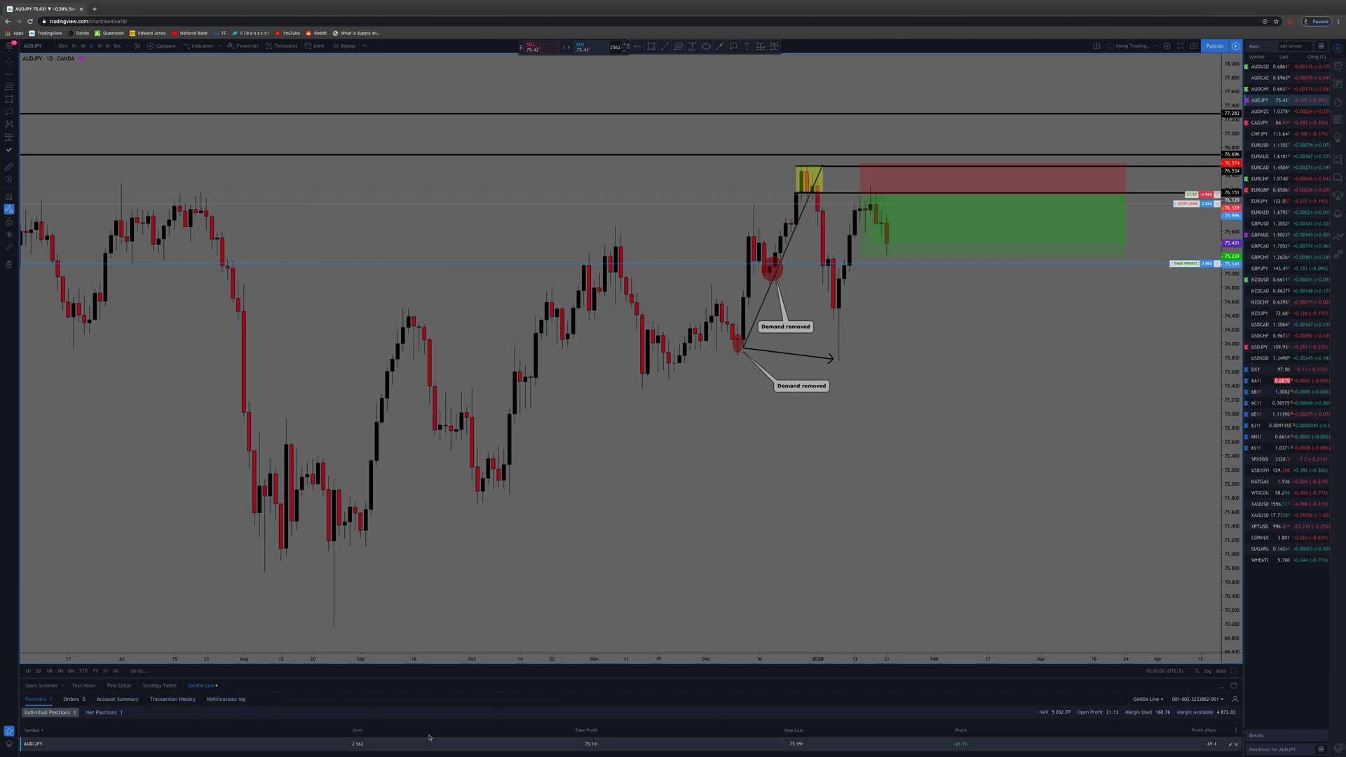
click(74, 700)
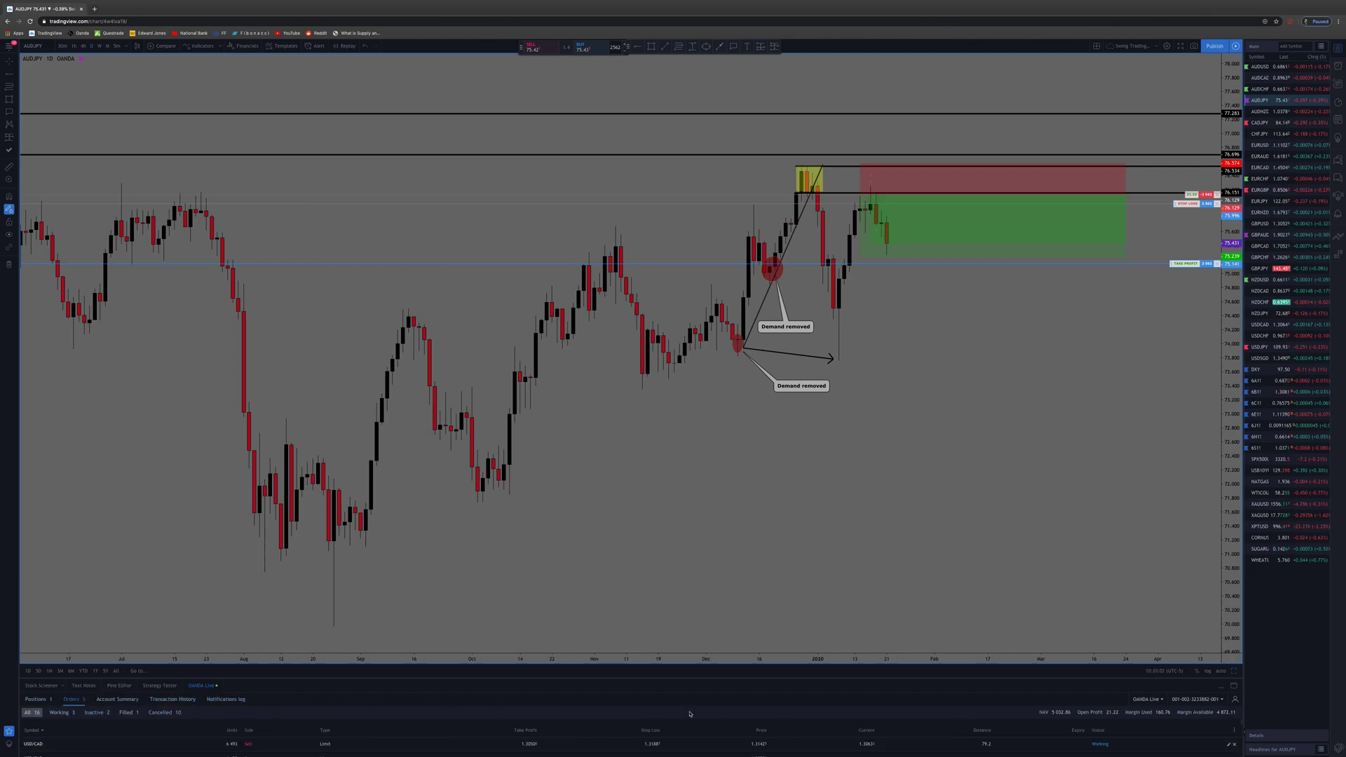
drag(812, 679, 815, 646)
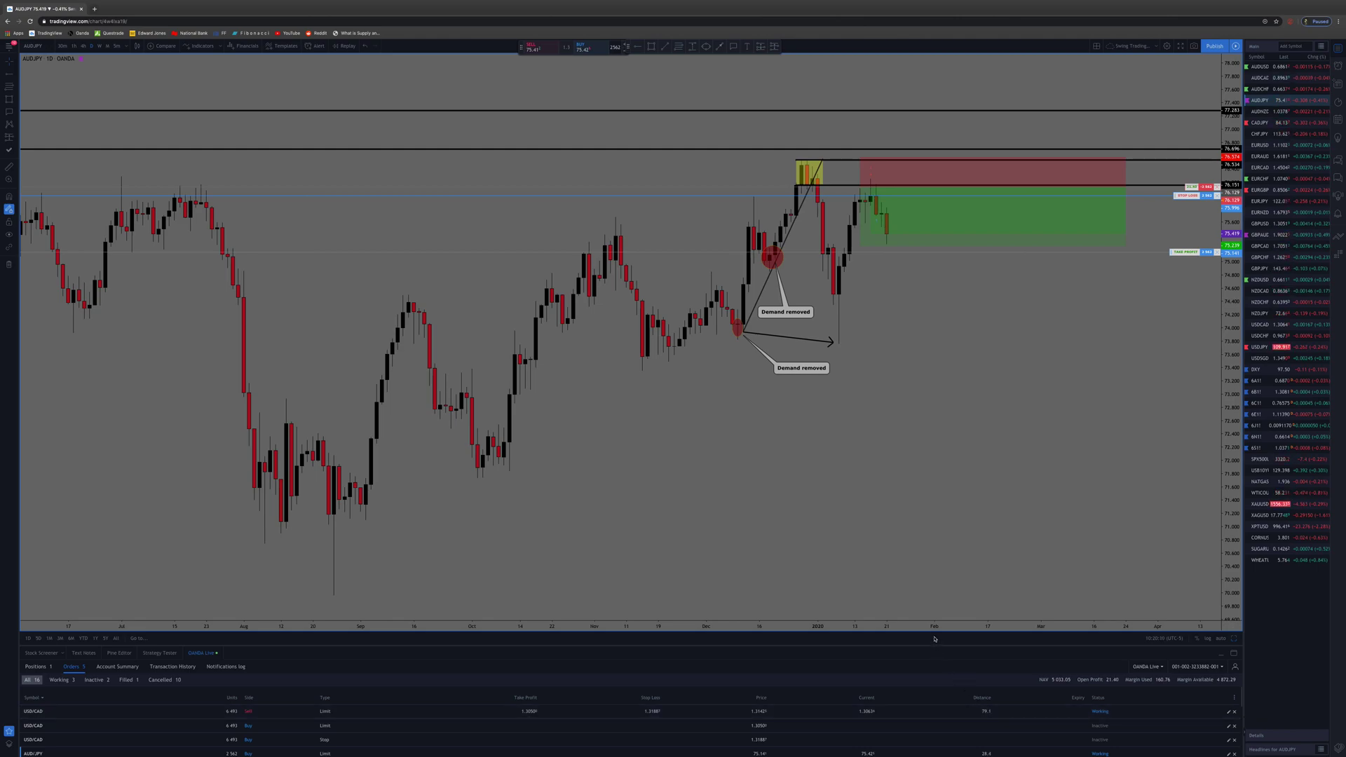
drag(935, 645, 935, 668)
click(35, 690)
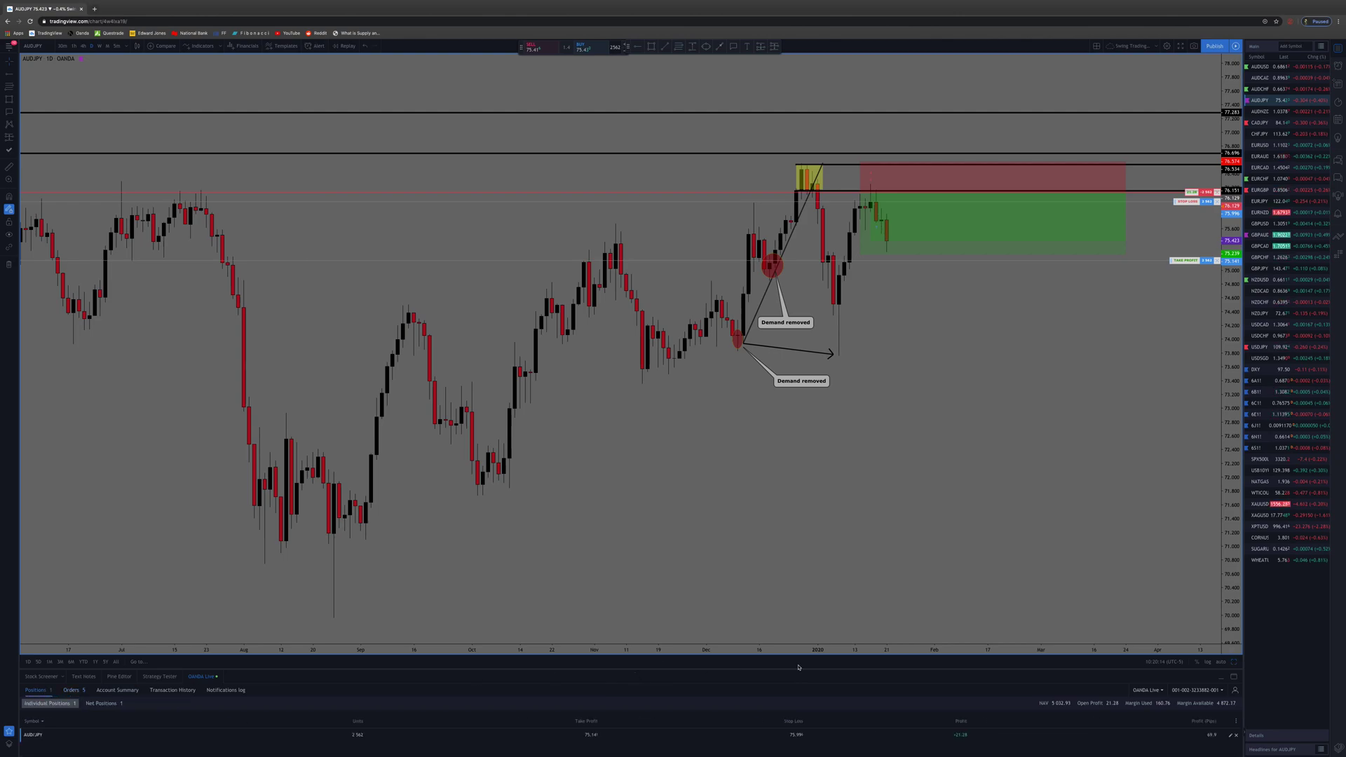
Lower the chart/trading-panel divider about 10 pixels so the AUDJPY chart grows taller.
drag(807, 670, 806, 677)
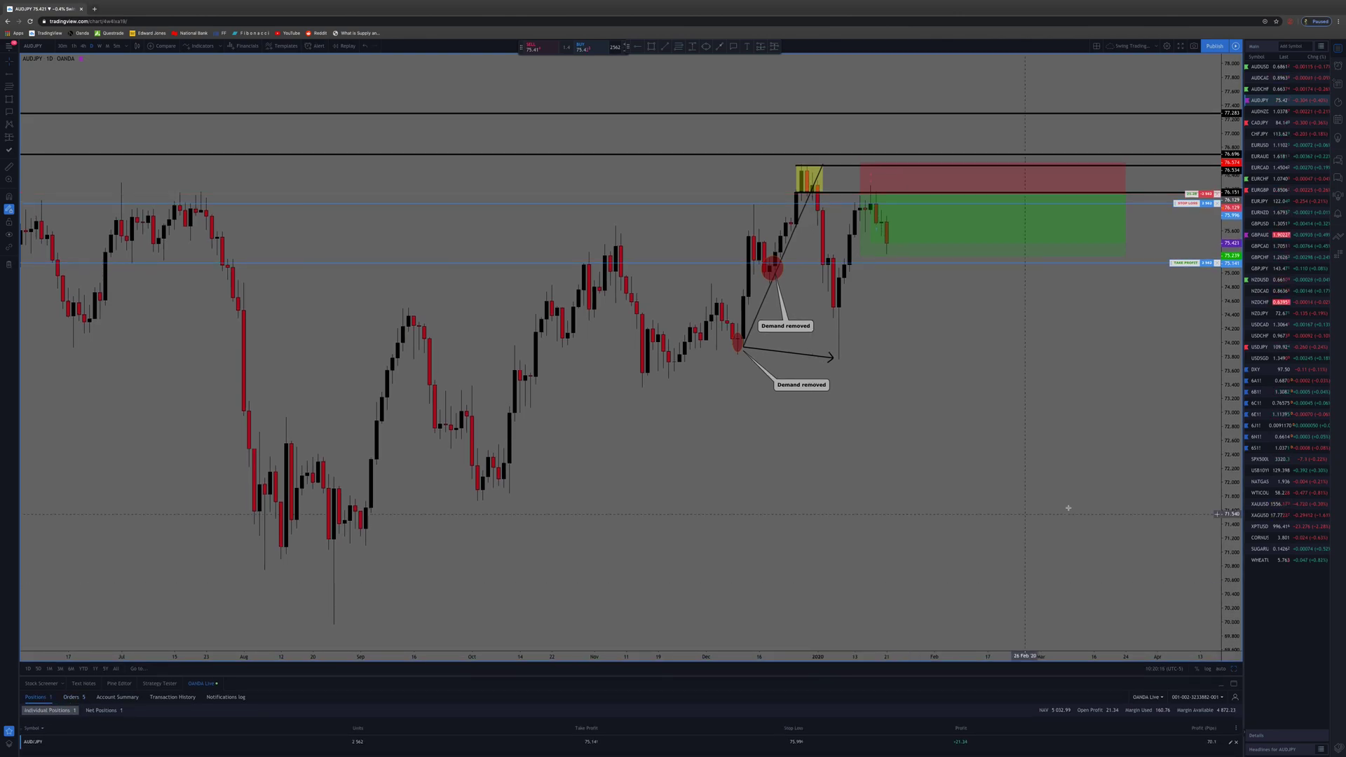